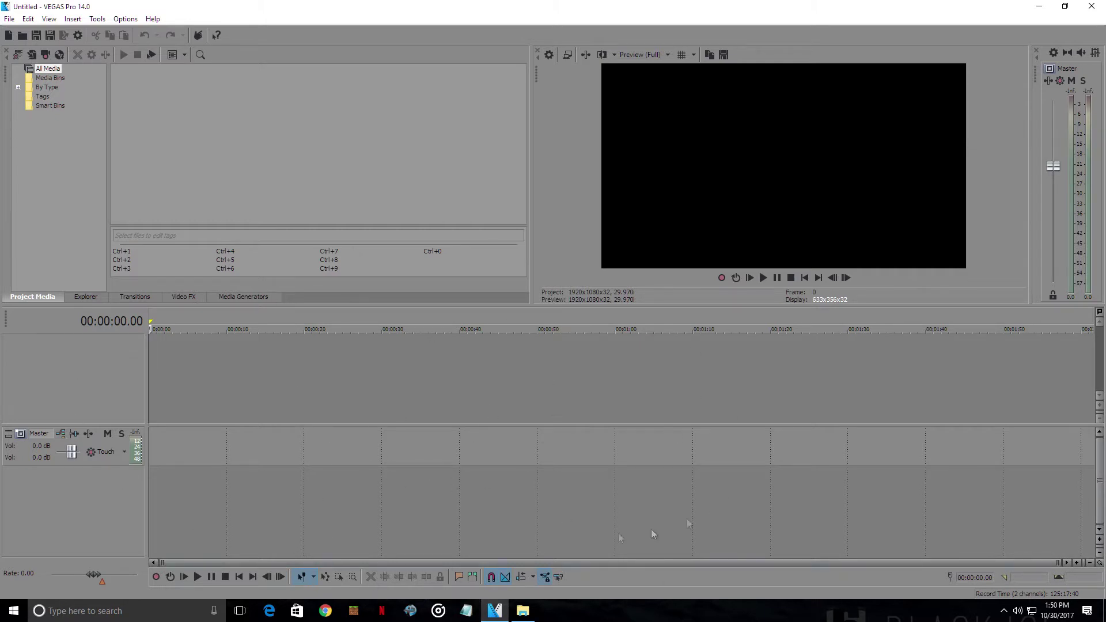
- Switch to File Explorer and open the Discord folder inside the Cuphead folder
left_click(524, 610)
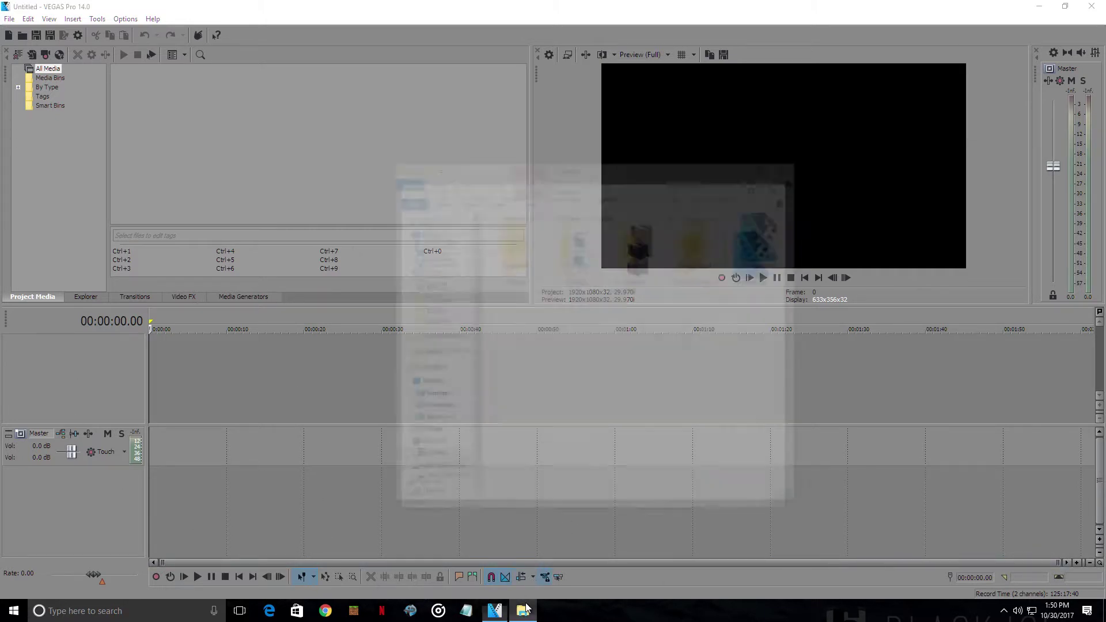
left_click_drag(608, 101, 577, 99)
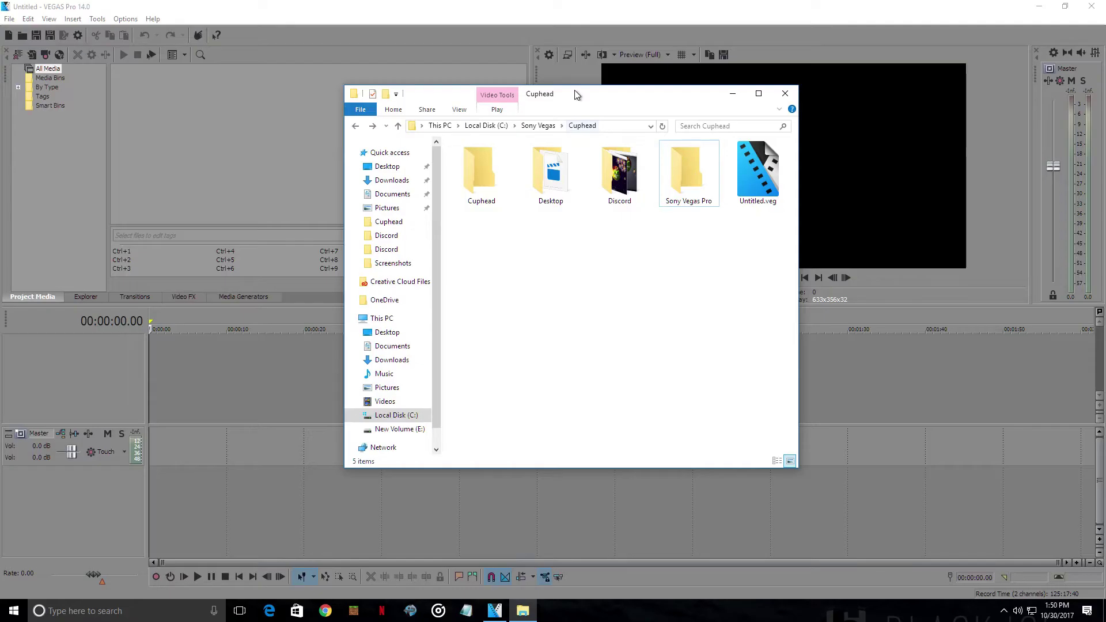
left_click_drag(575, 89, 568, 108)
left_click(578, 144)
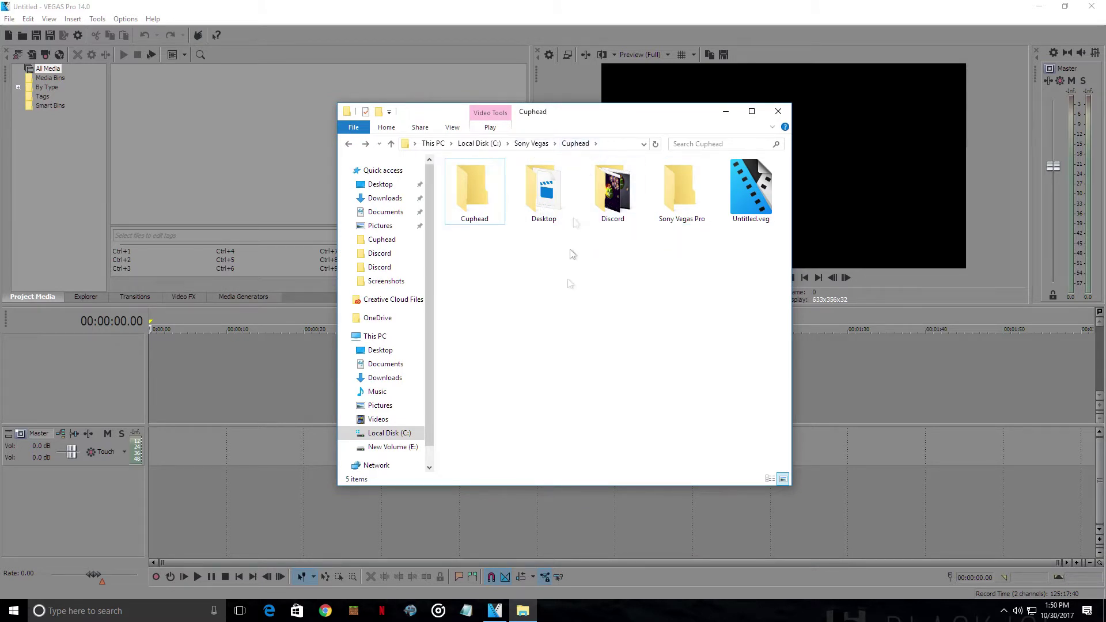
double_click(626, 211)
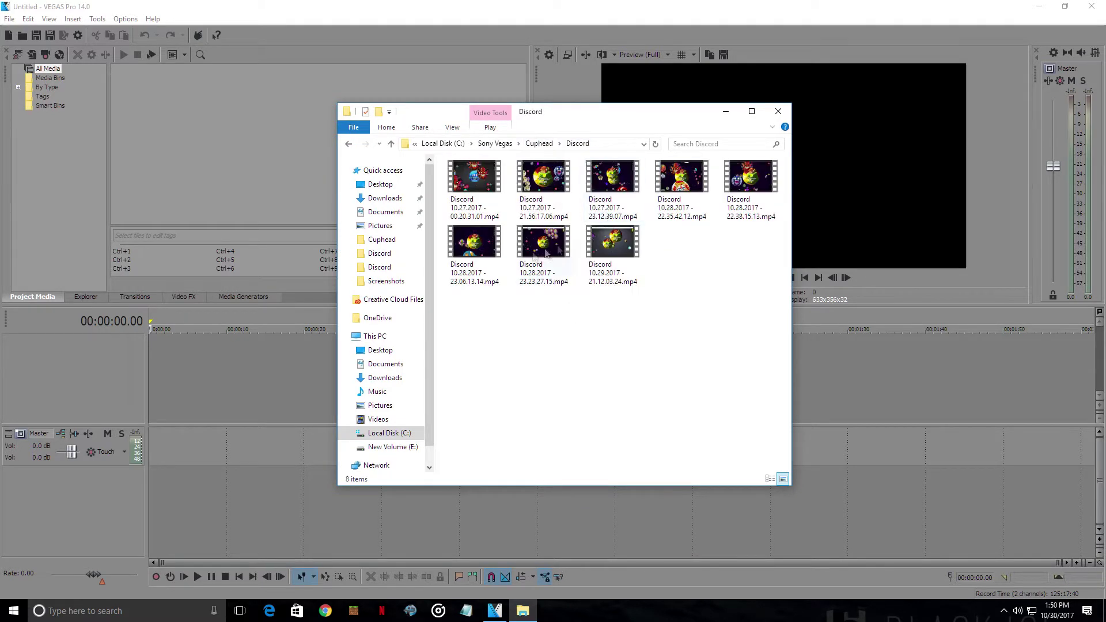
- Import the video Discord 10.27.2017 - 00.20.31.01.mp4 into the VEGAS Pro project media
left_click(528, 180)
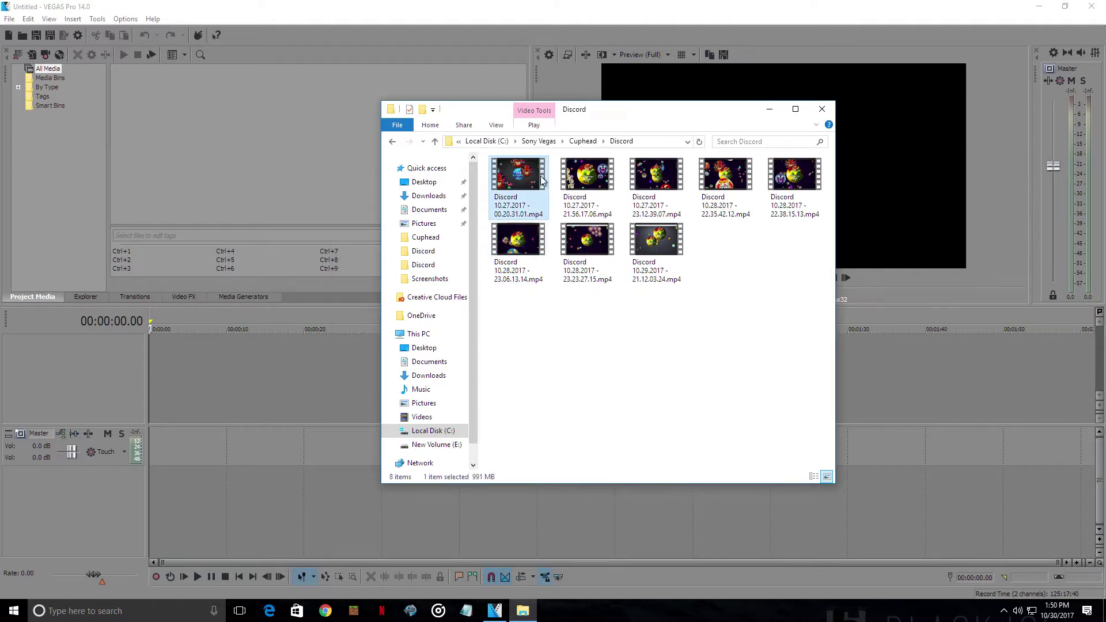
left_click_drag(541, 176, 558, 225)
left_click(559, 361)
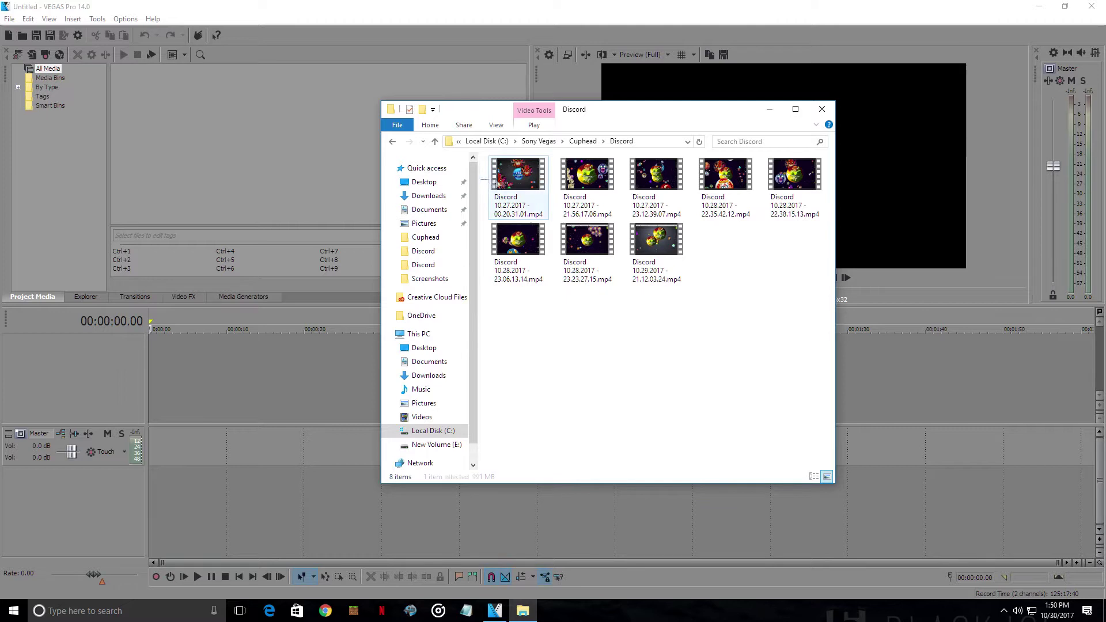
left_click_drag(480, 180, 547, 191)
left_click(672, 375)
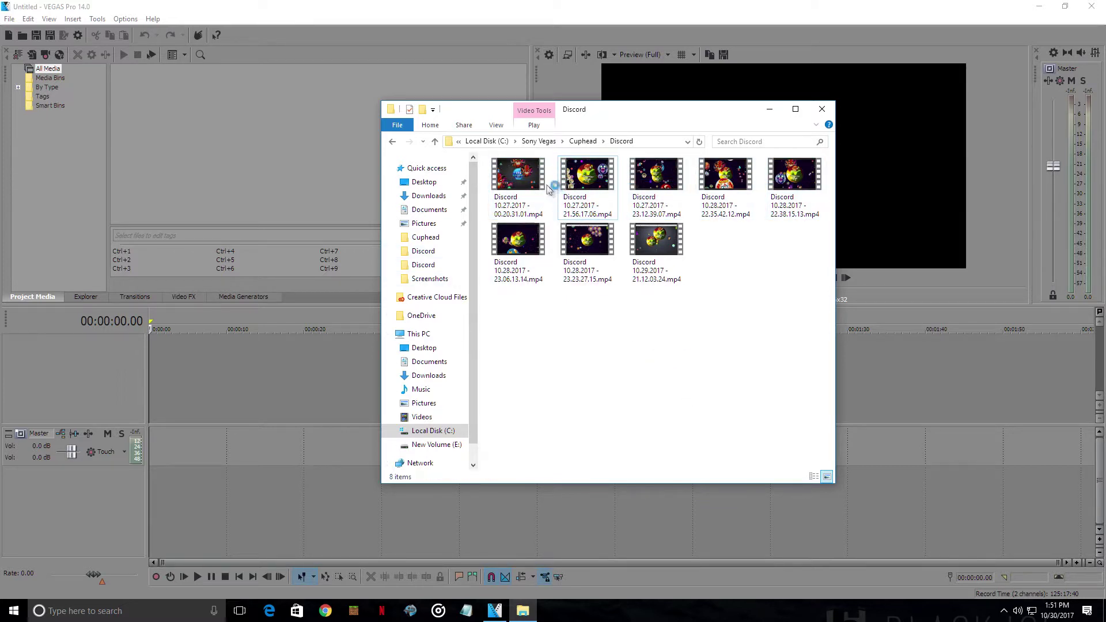
left_click(527, 195)
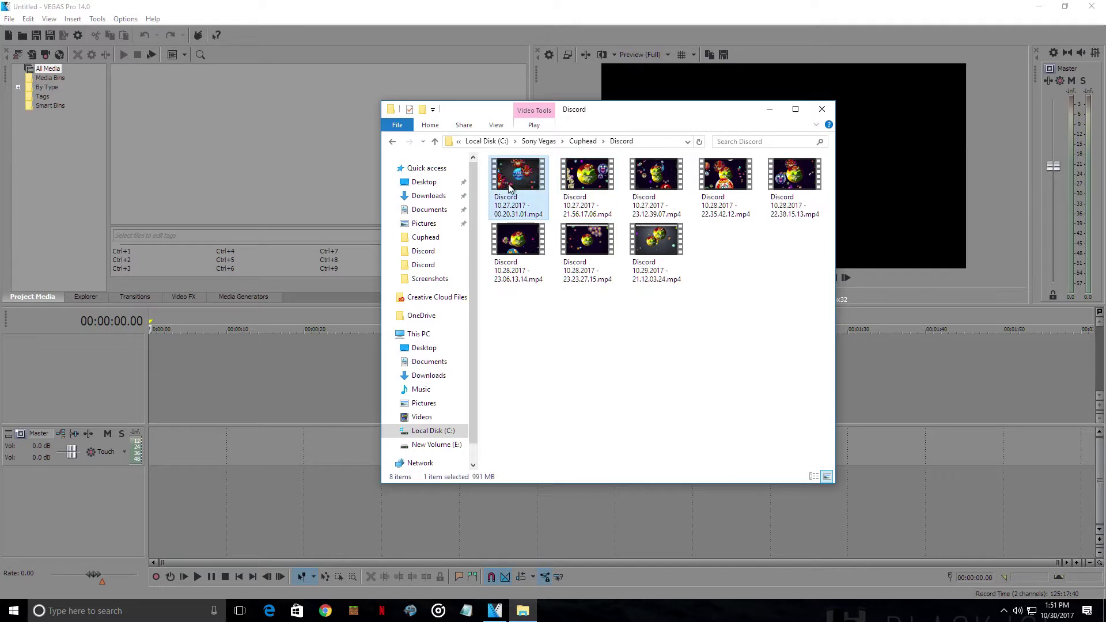
left_click_drag(527, 187, 213, 124)
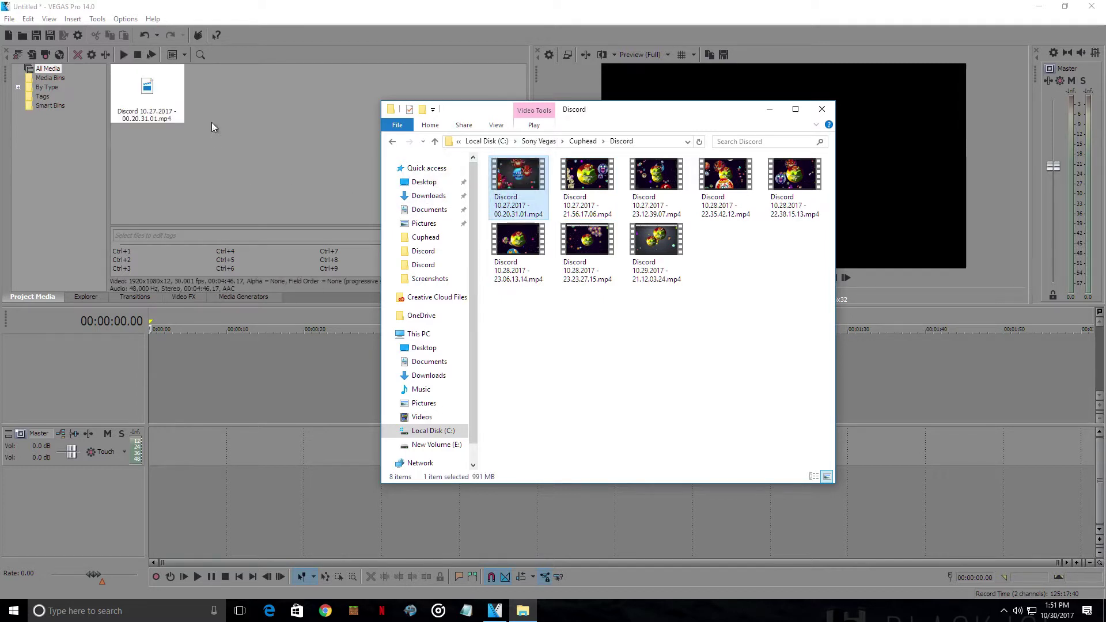
left_click(776, 114)
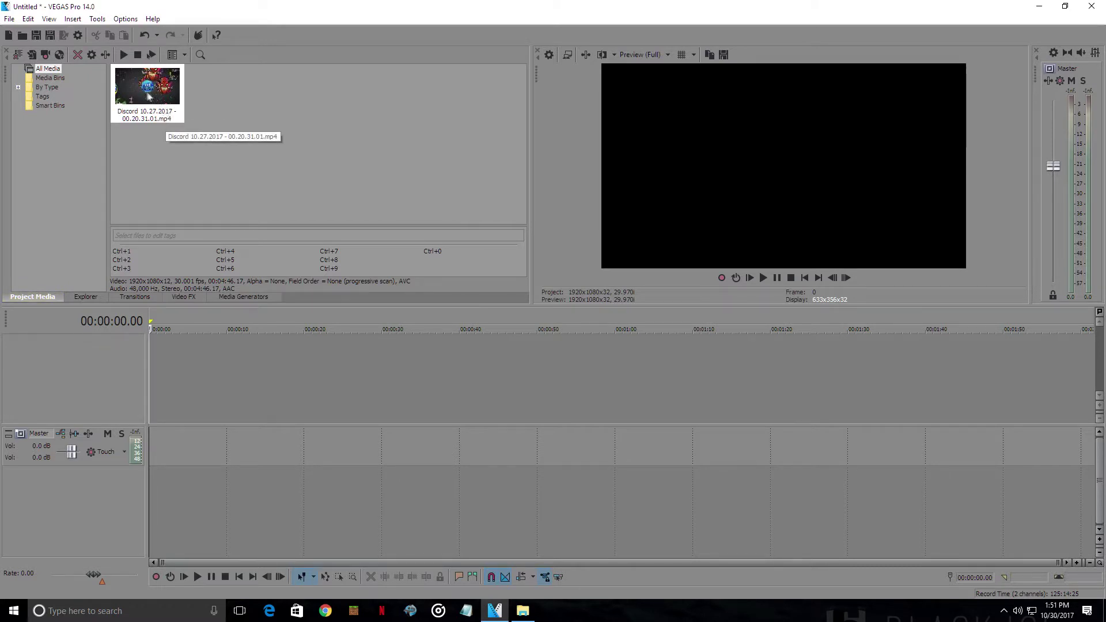
- Place the imported clip at the start of the timeline and match the project video settings to the media
left_click_drag(157, 102, 158, 345)
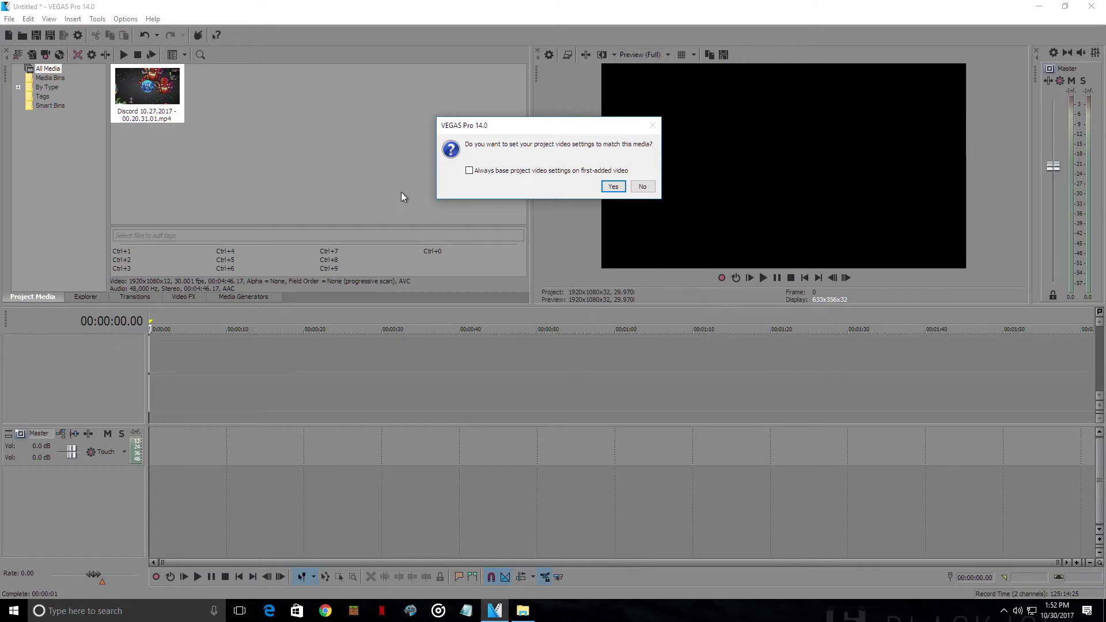
left_click_drag(540, 121, 534, 123)
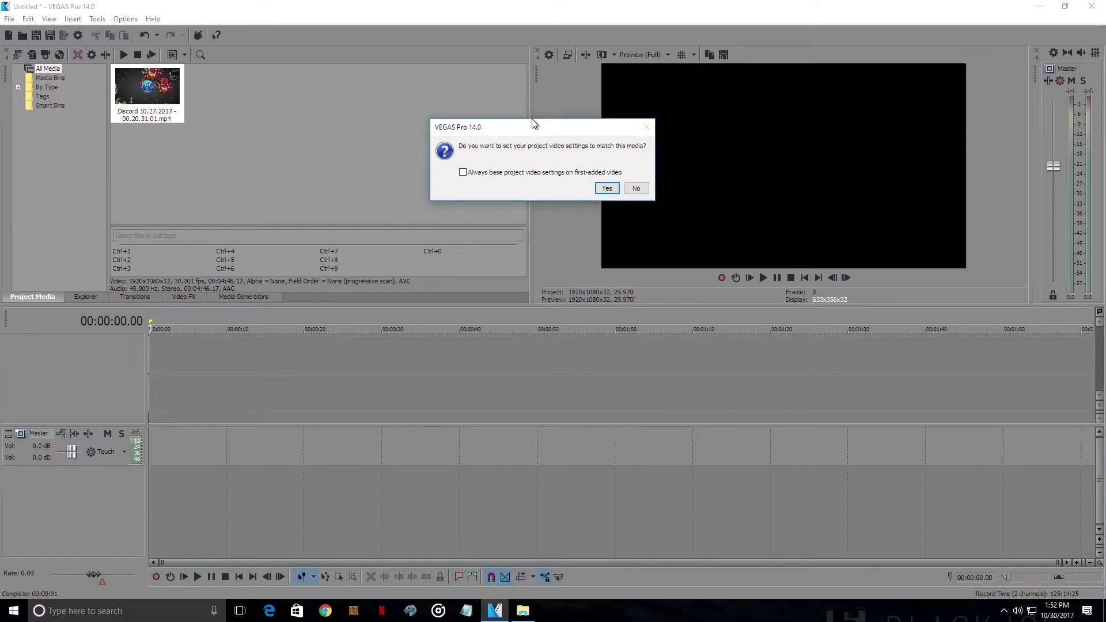
left_click(606, 188)
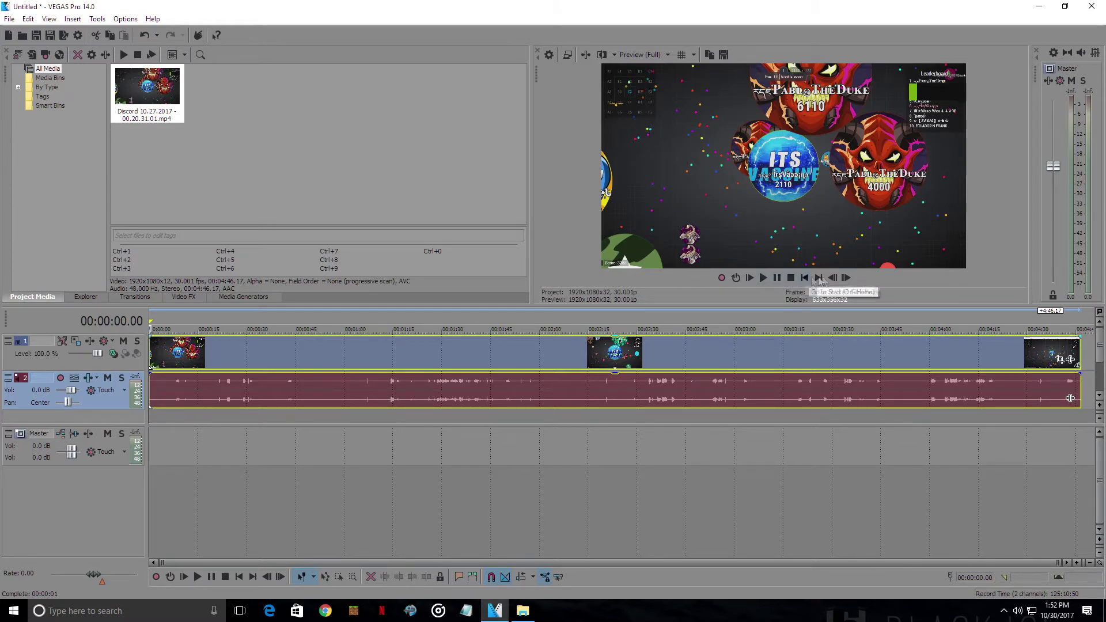
left_click(848, 281)
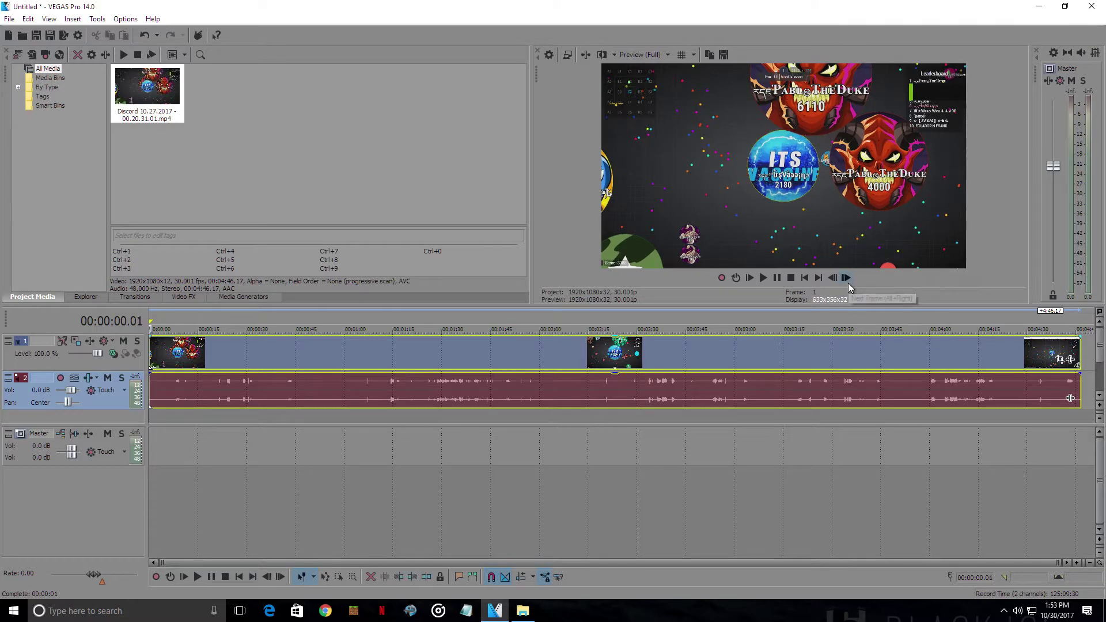
scroll(416, 409, "up", 1)
scroll(416, 408, "up", 2)
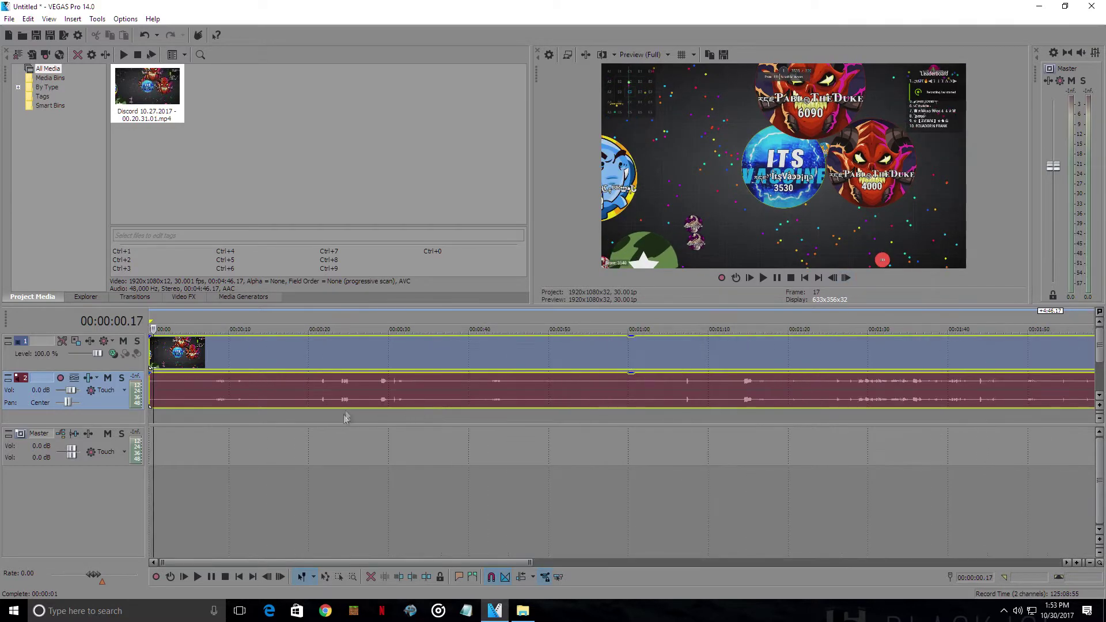
left_click(154, 349)
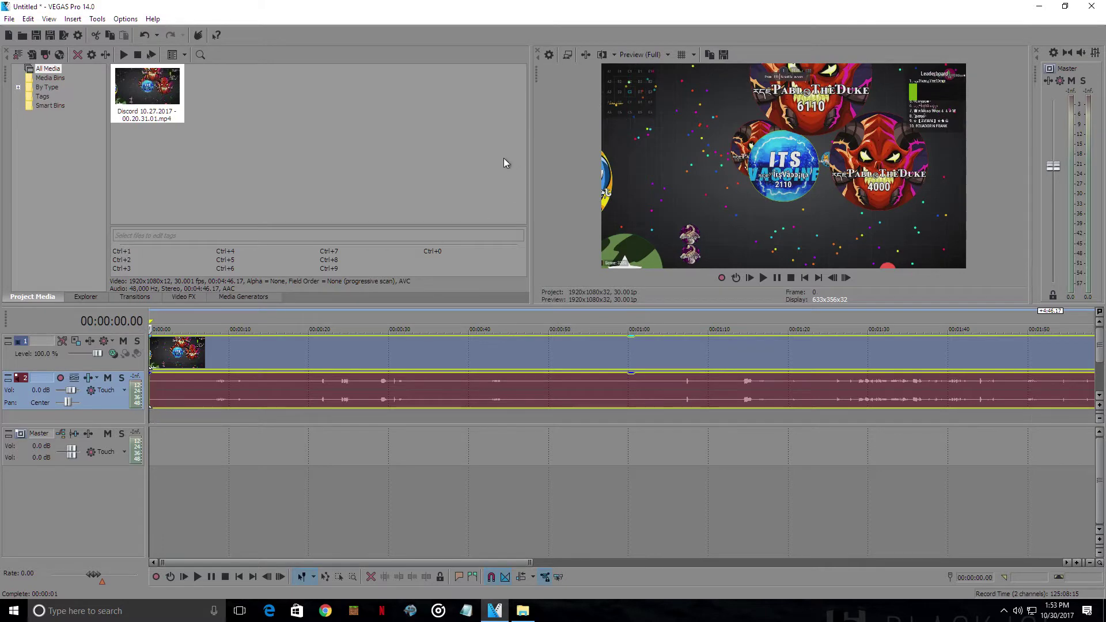
- Import Discord 10.27.2017 - 21.56.17.06.mp4 from the Discord folder into the project media and remove it again
left_click(523, 610)
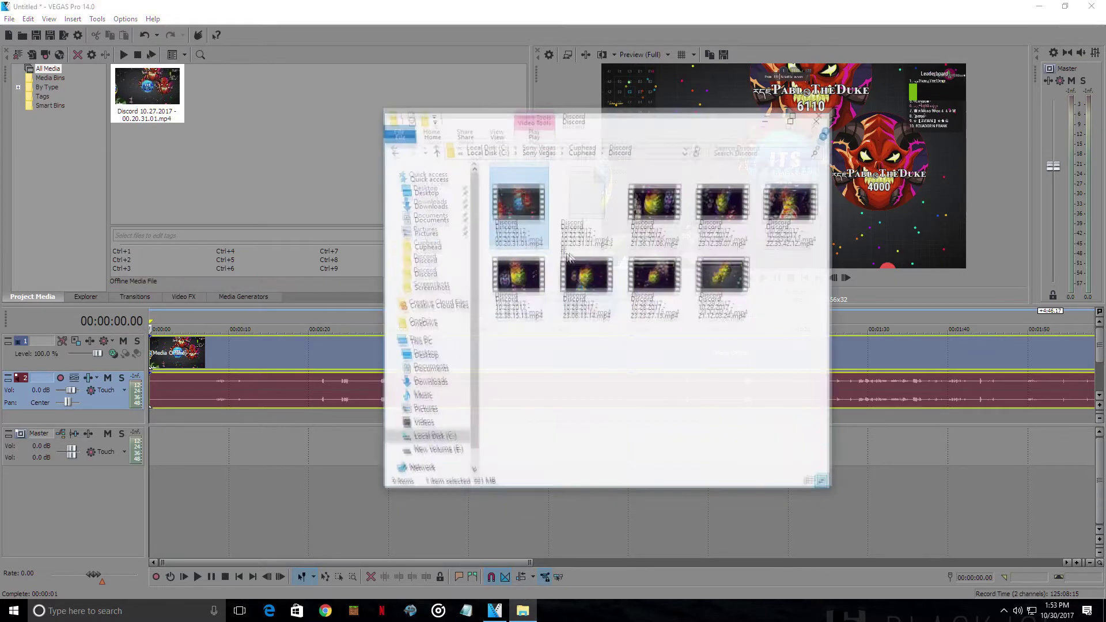
left_click(512, 184)
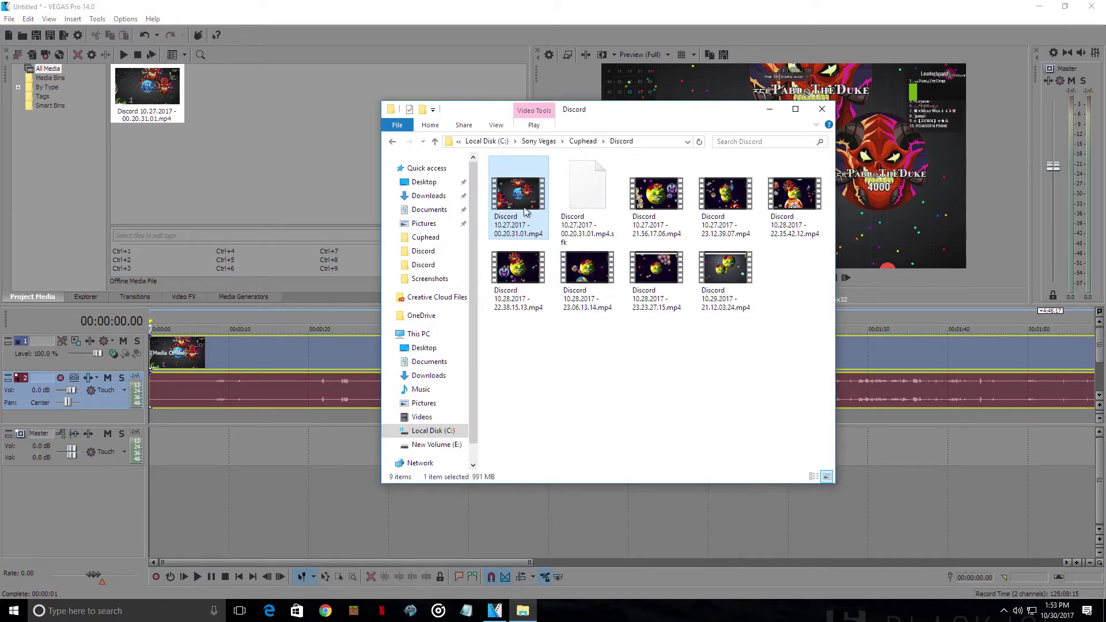
left_click_drag(658, 215, 248, 137)
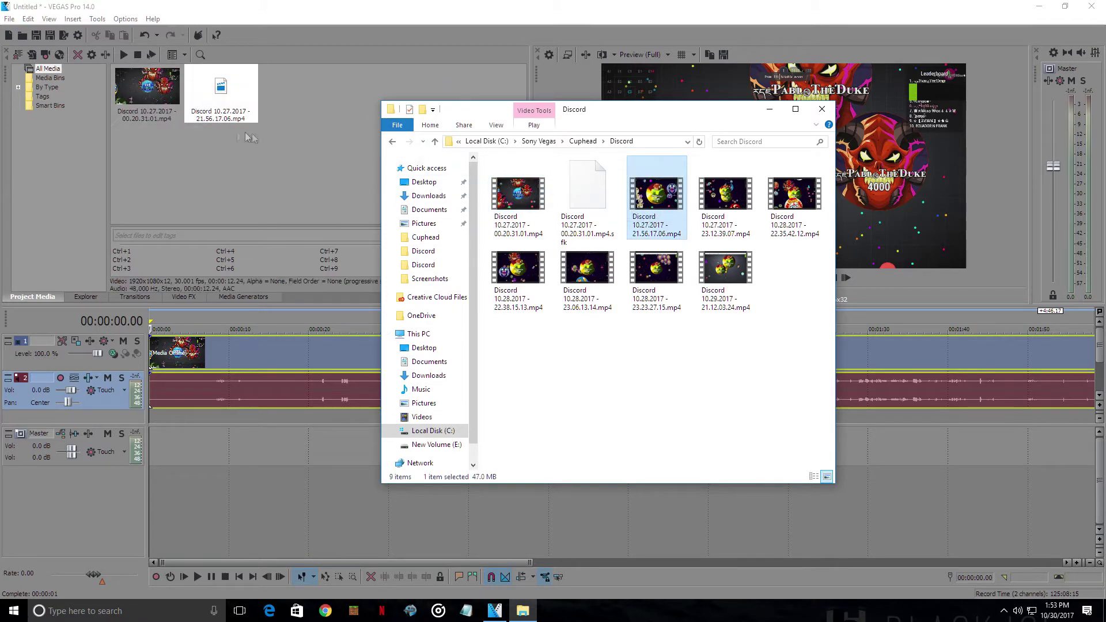
left_click(822, 108)
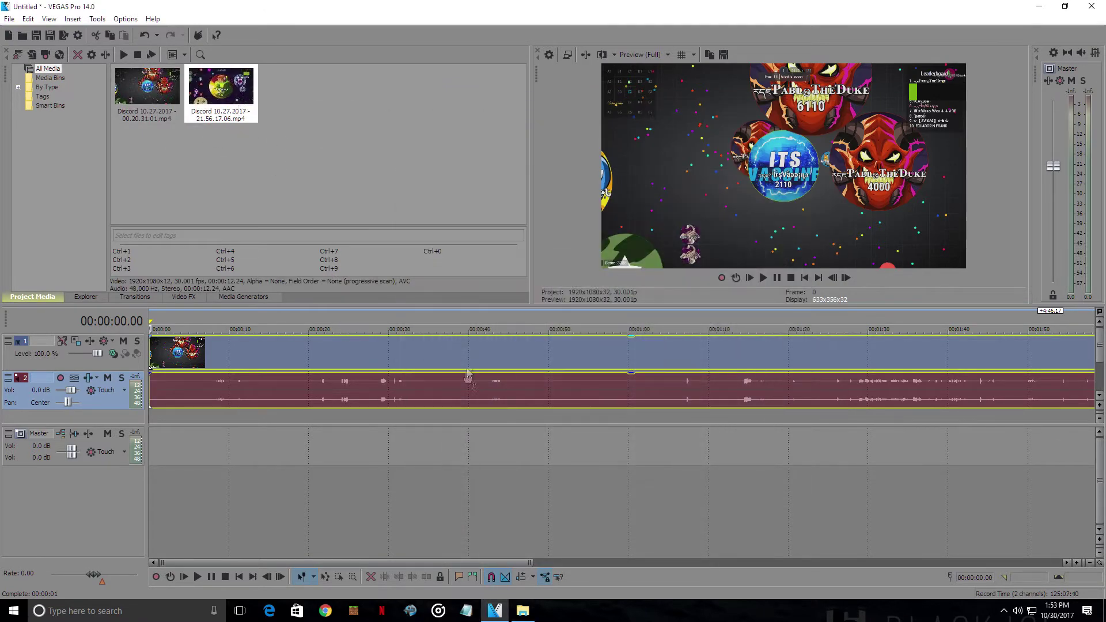
key("Delete")
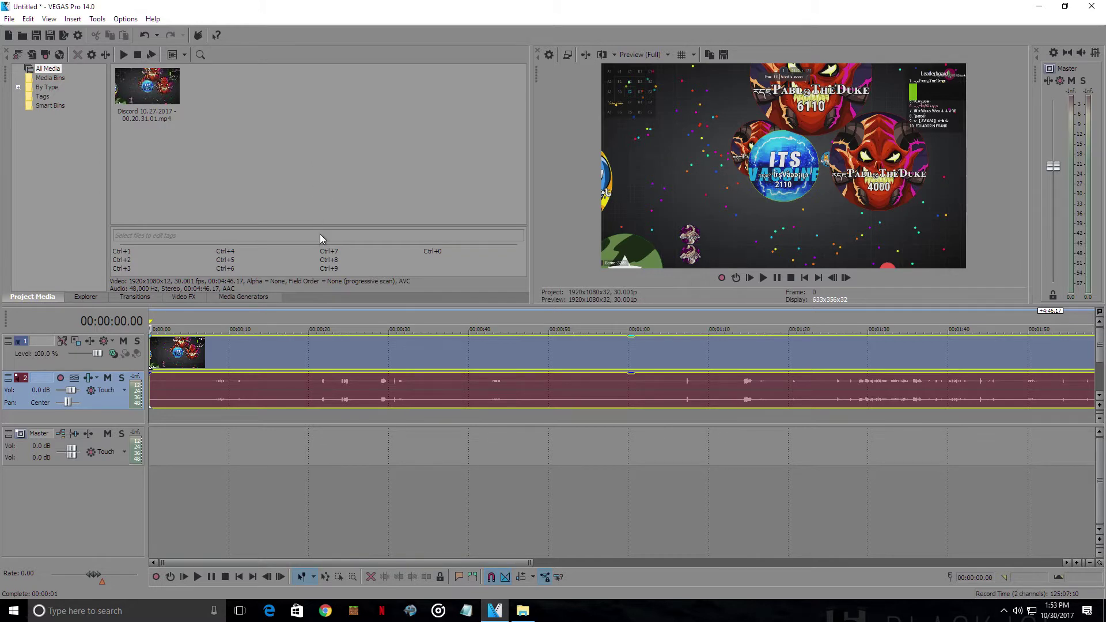
- Split the timeline clip and its audio at 00:00:20.23
left_click(232, 352)
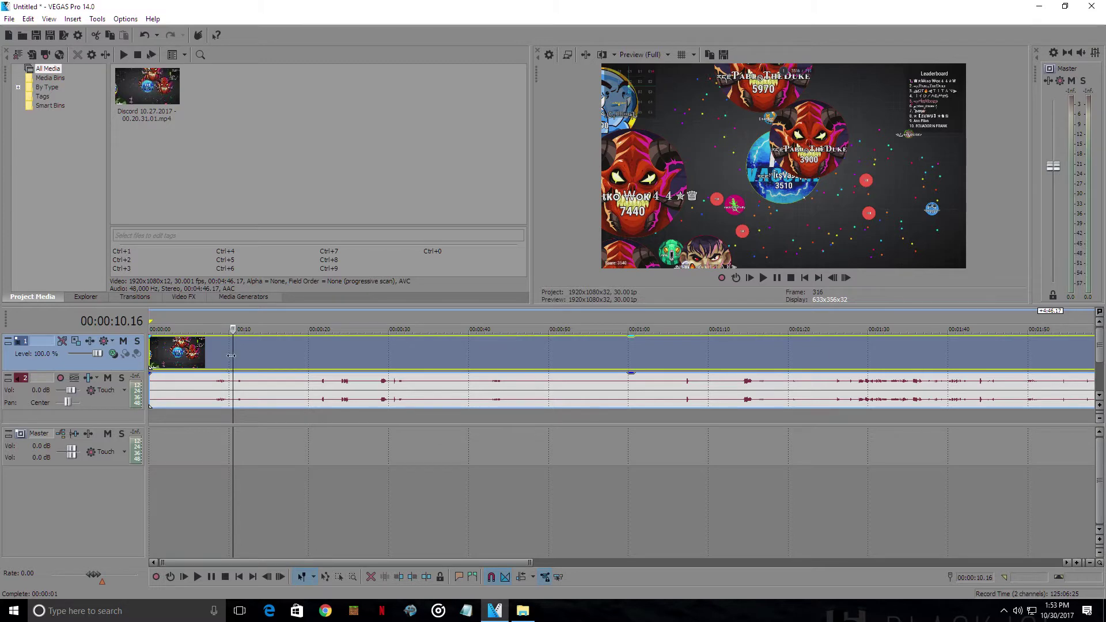
left_click_drag(231, 356, 314, 324)
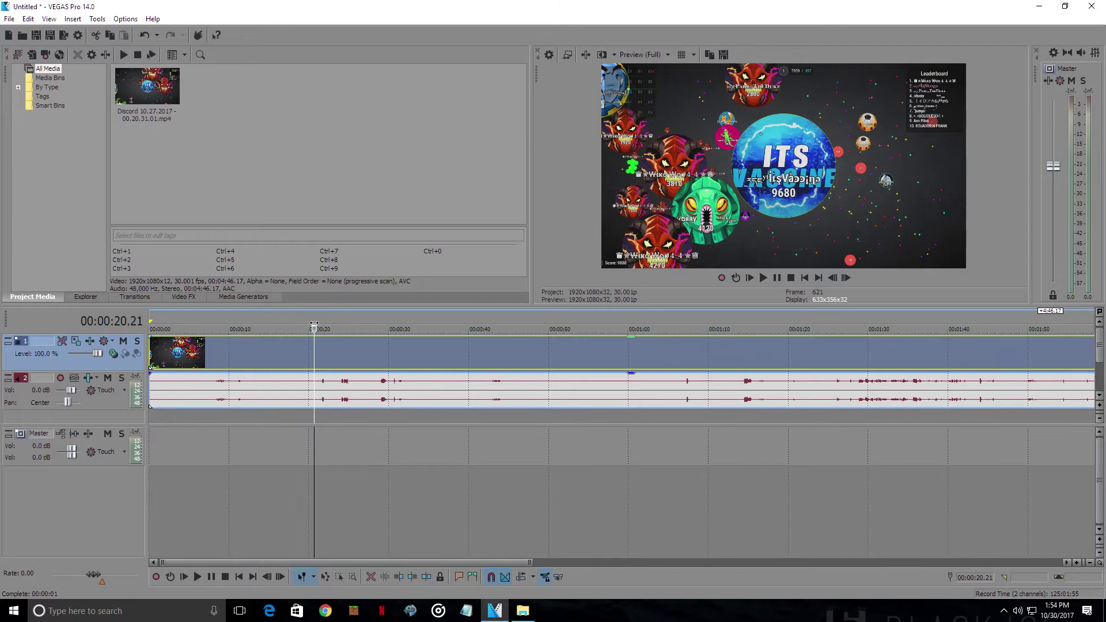
left_click(316, 359)
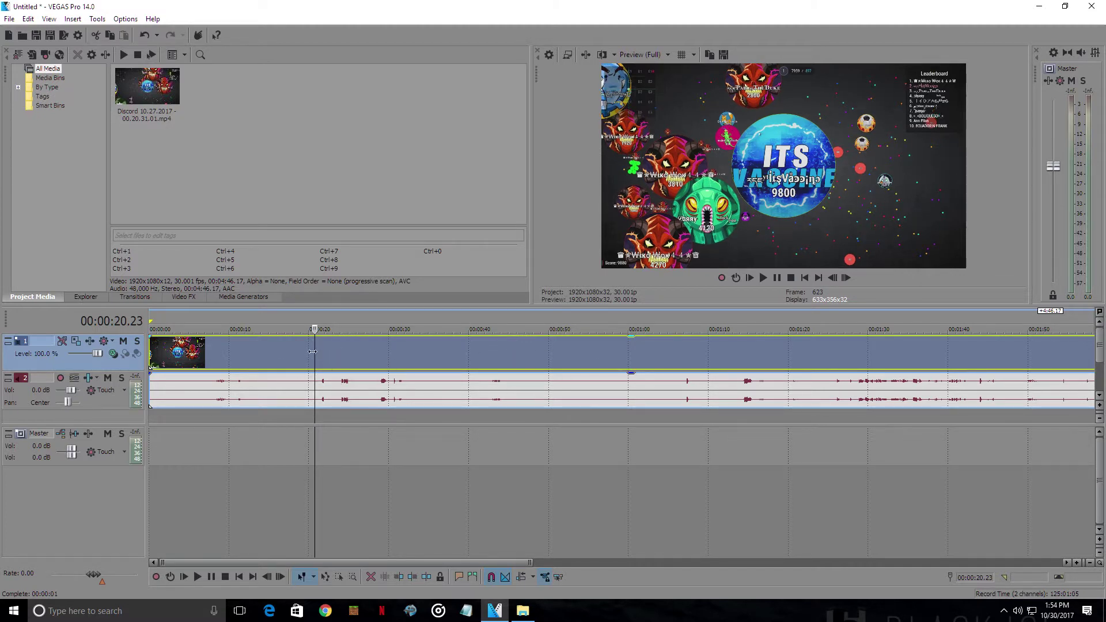
key("s")
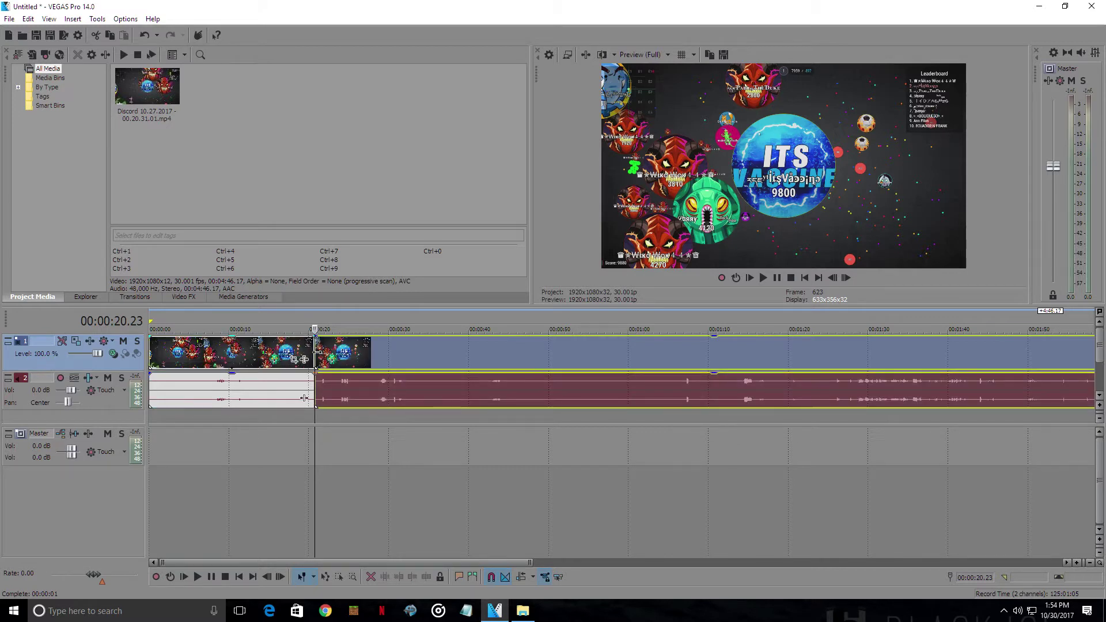
- Find the exact frame at 00:00:27.01 and split the remaining clip and its audio there
left_click(335, 356)
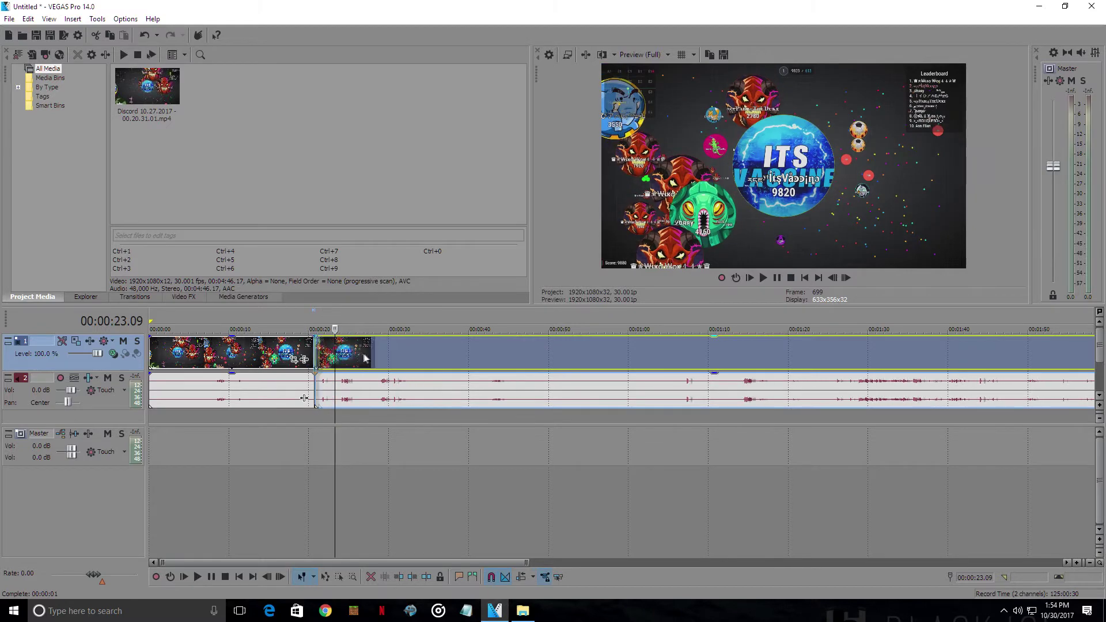
left_click(326, 354)
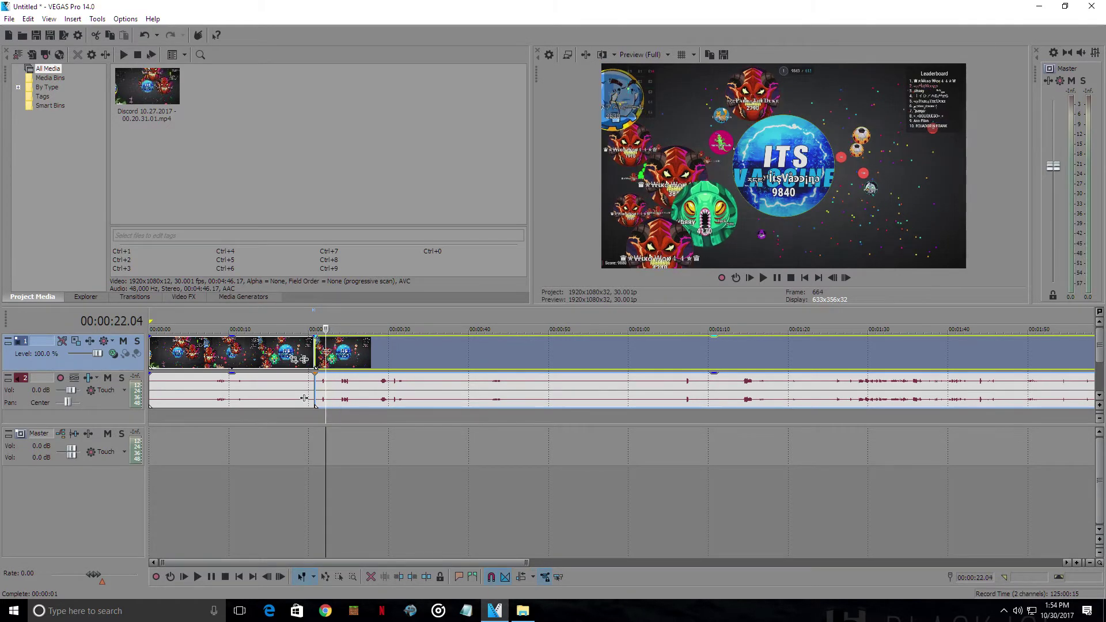
left_click_drag(326, 354, 365, 358)
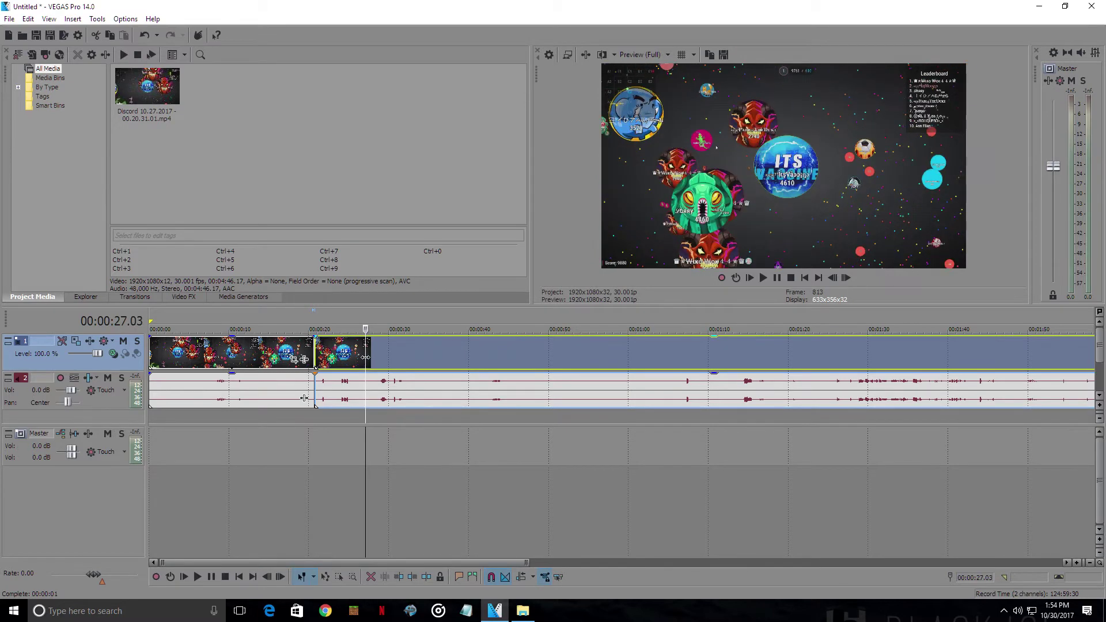
left_click(847, 278)
left_click(846, 278)
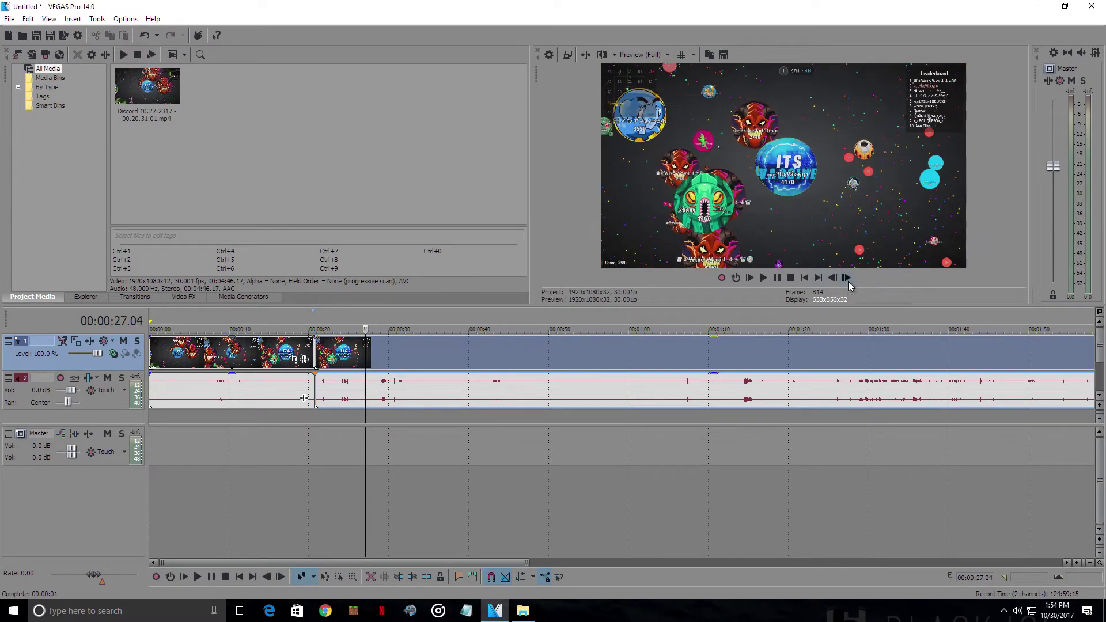
left_click(847, 278)
left_click(847, 278)
left_click(832, 280)
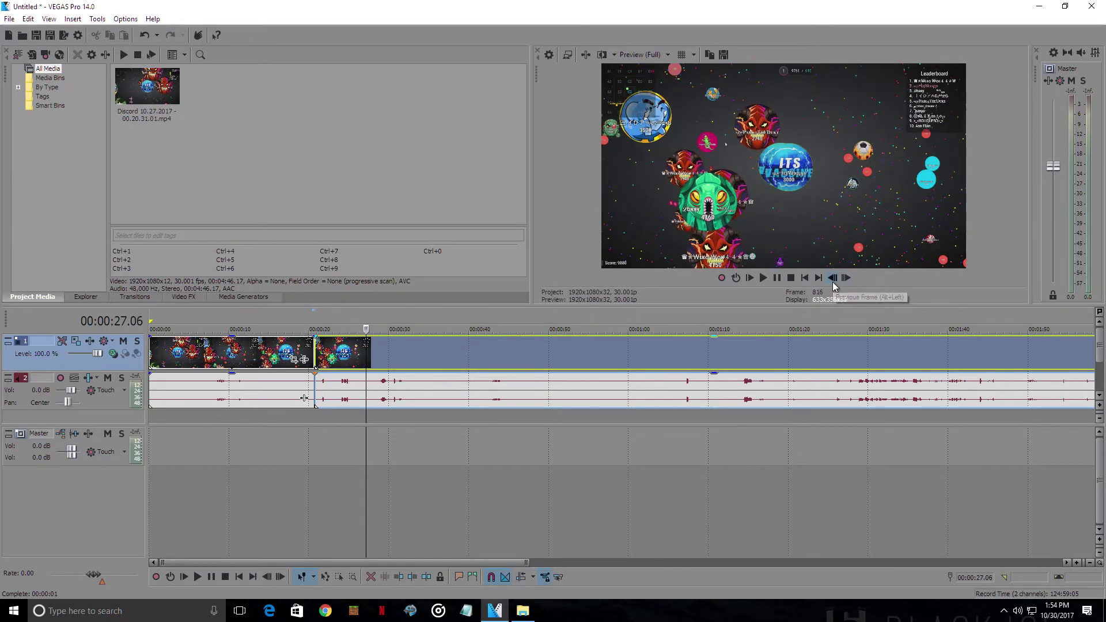
left_click(832, 279)
left_click(832, 278)
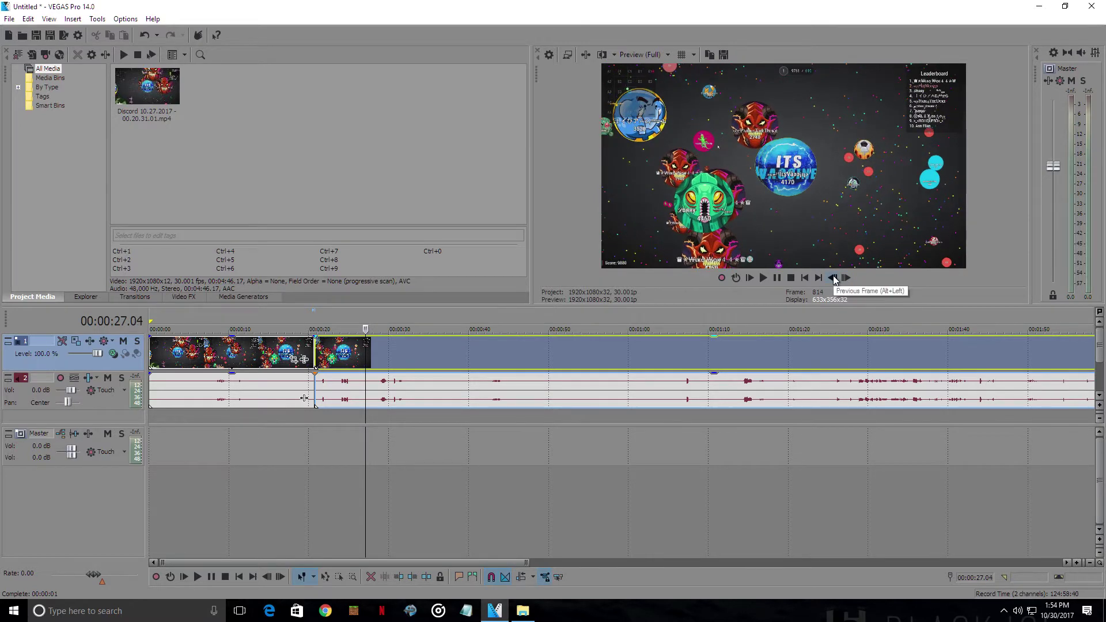
left_click(833, 278)
left_click(833, 278)
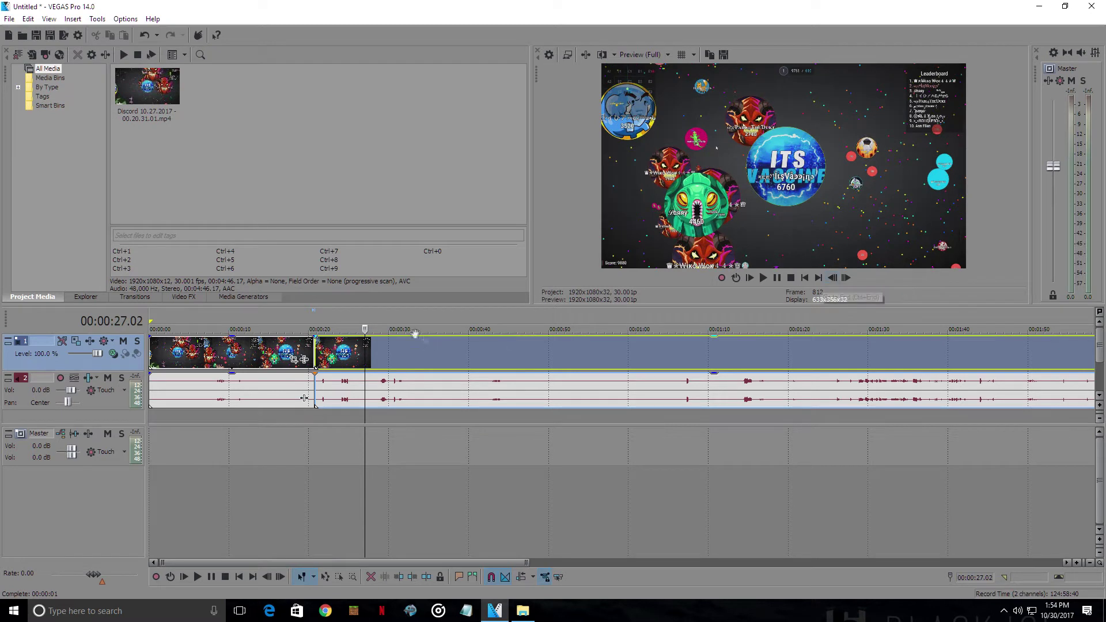
left_click(365, 345)
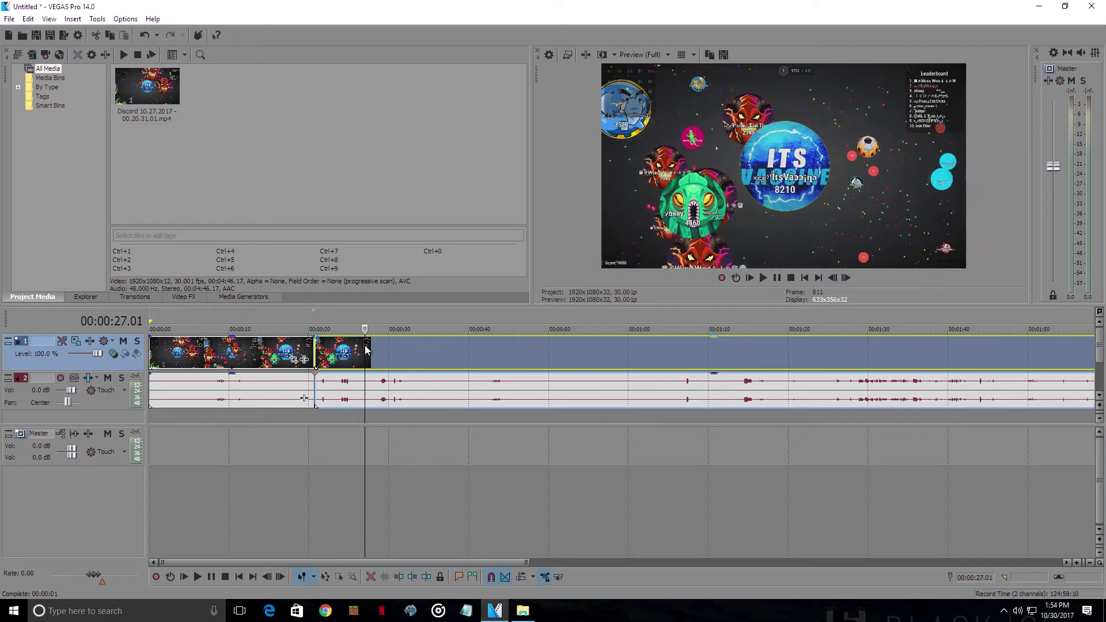
key("s")
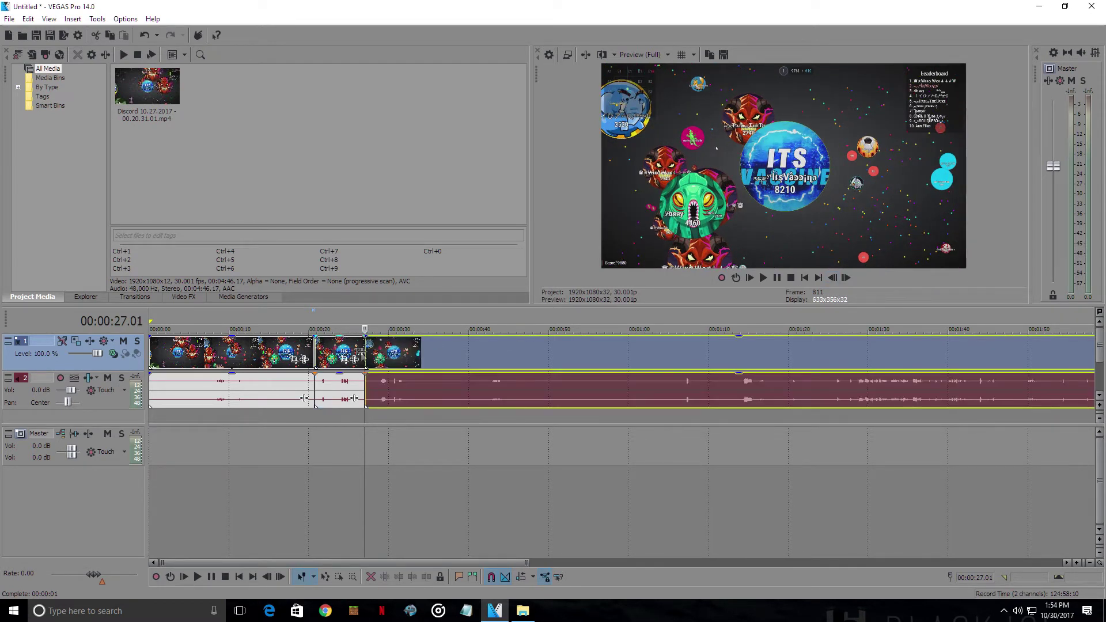
- Delete the section between the two splits and move the remaining clip and audio against the end of the first clip
left_click(337, 347)
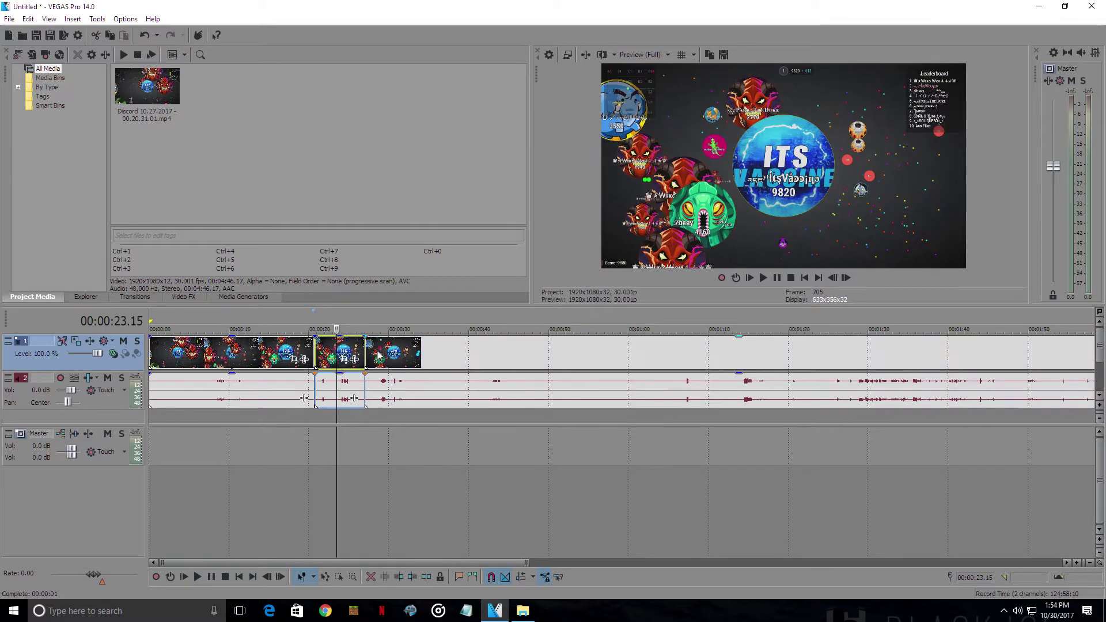
left_click(310, 350)
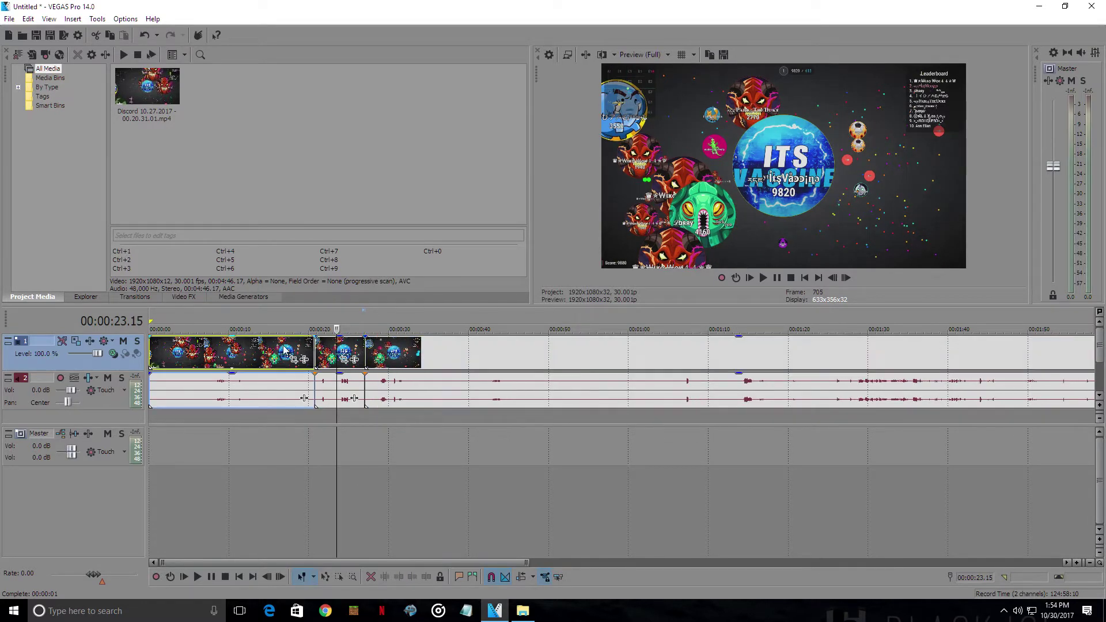
left_click(346, 349)
key("Delete")
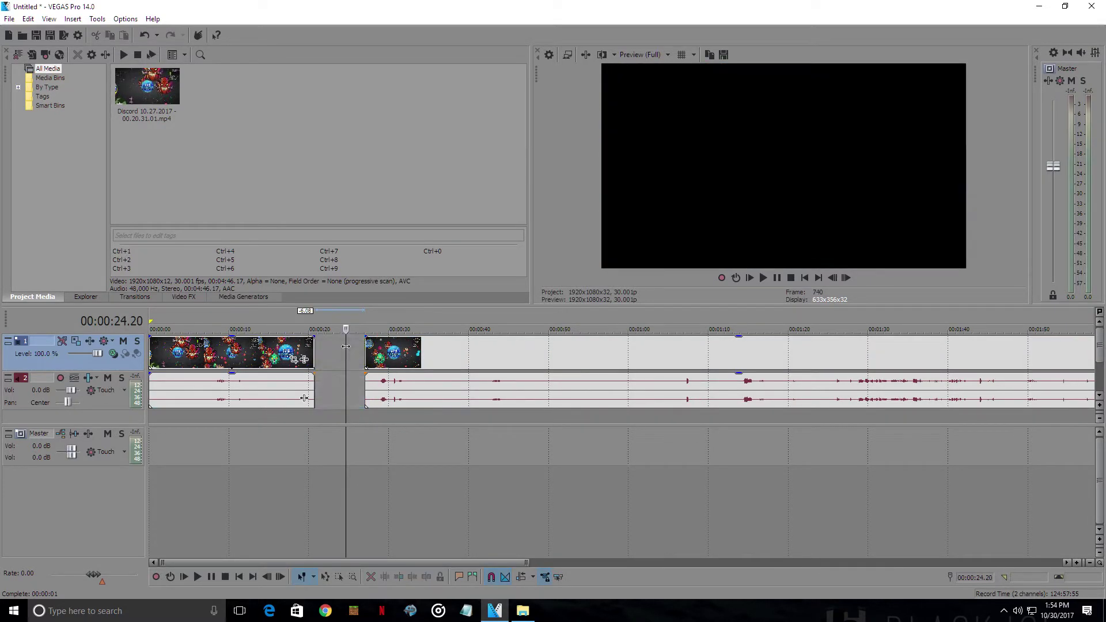
left_click_drag(418, 353, 369, 352)
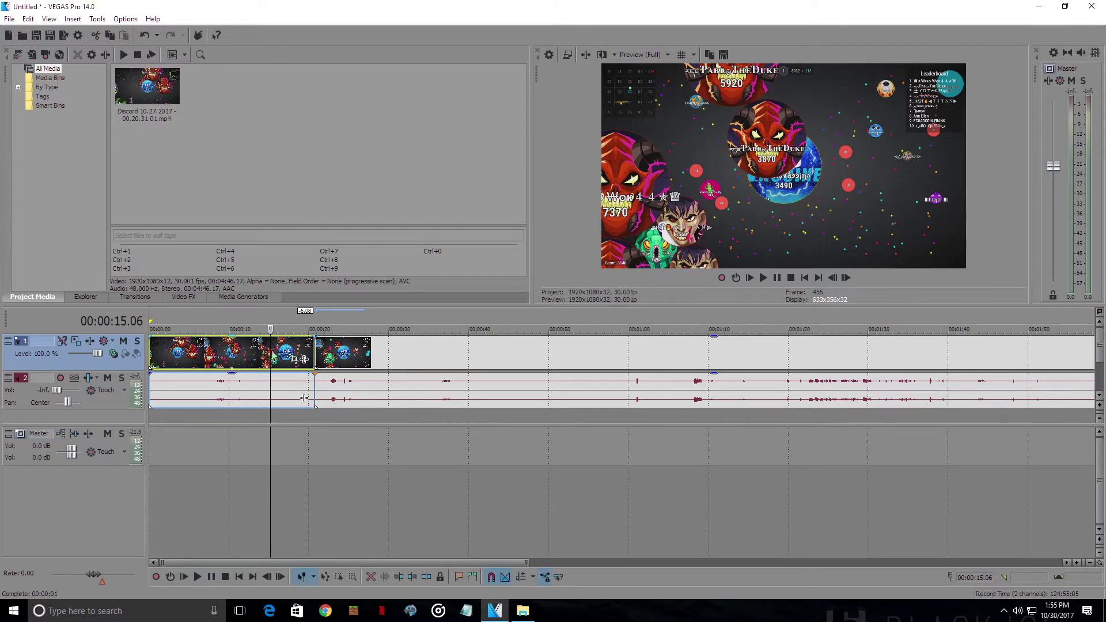
- Play back the footage before and across the cut at 00:00:20.23 several times to check how the two clips join
left_click(265, 352)
left_click(268, 352)
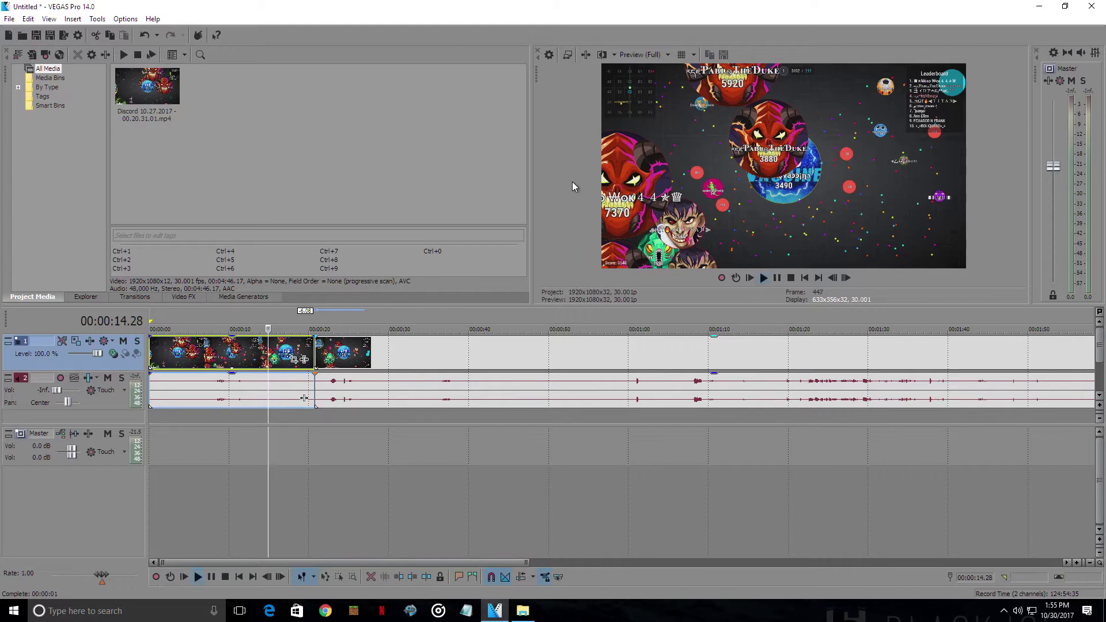
key("space")
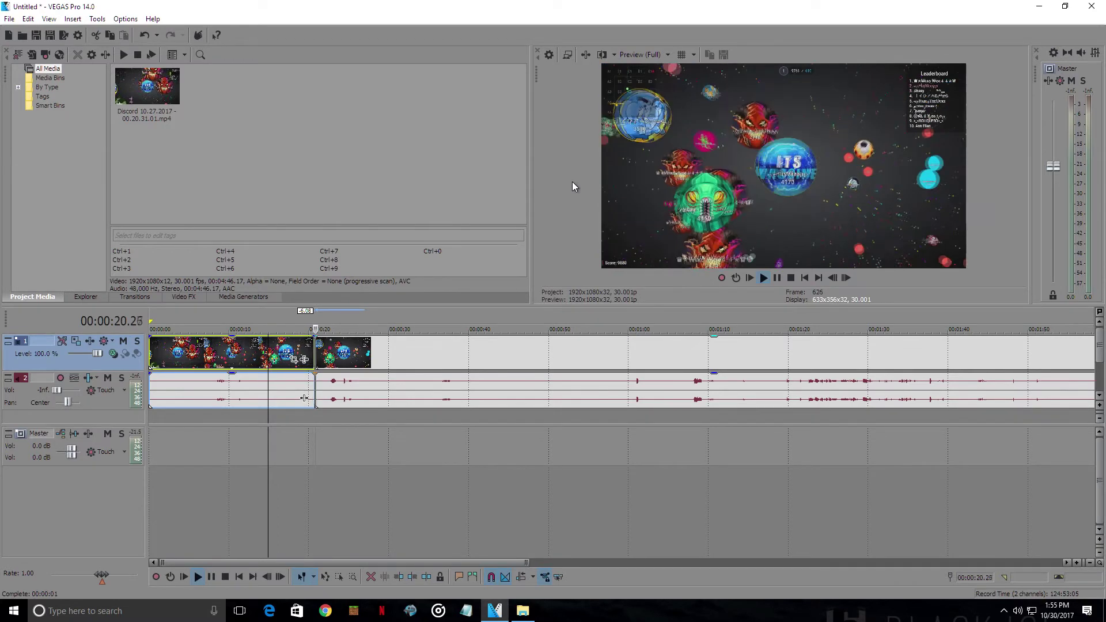
left_click(780, 279)
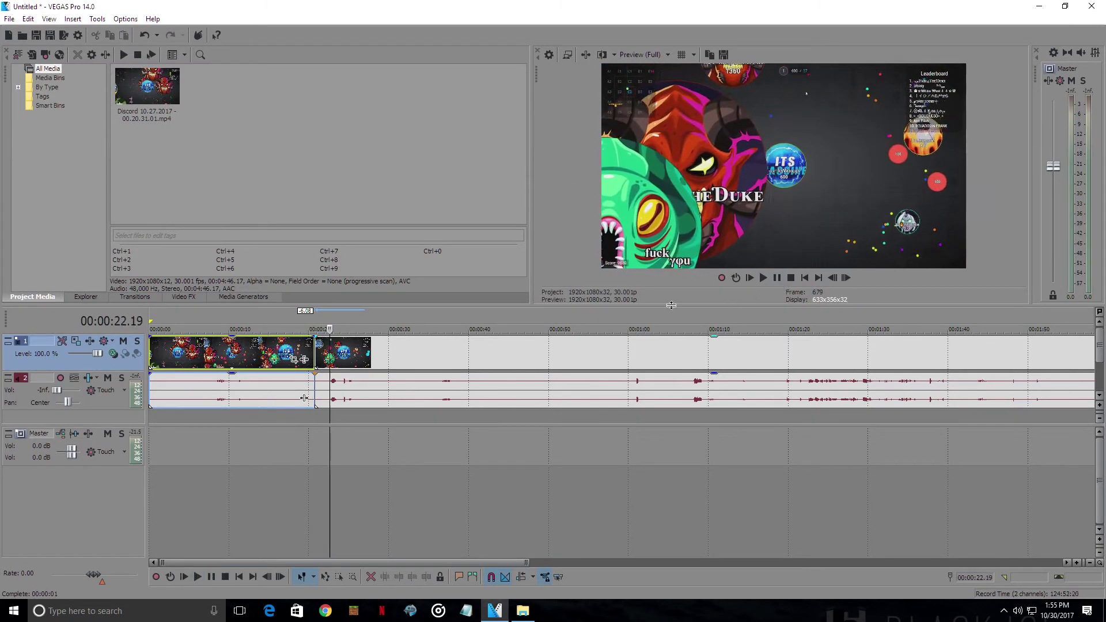
left_click(292, 352)
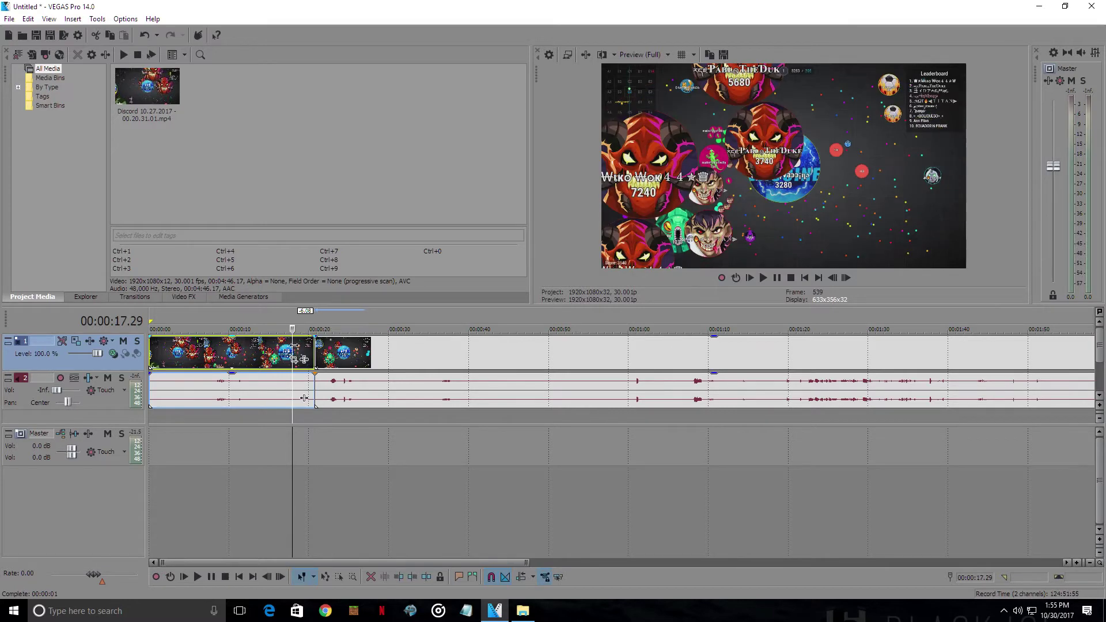
left_click_drag(293, 346, 315, 345)
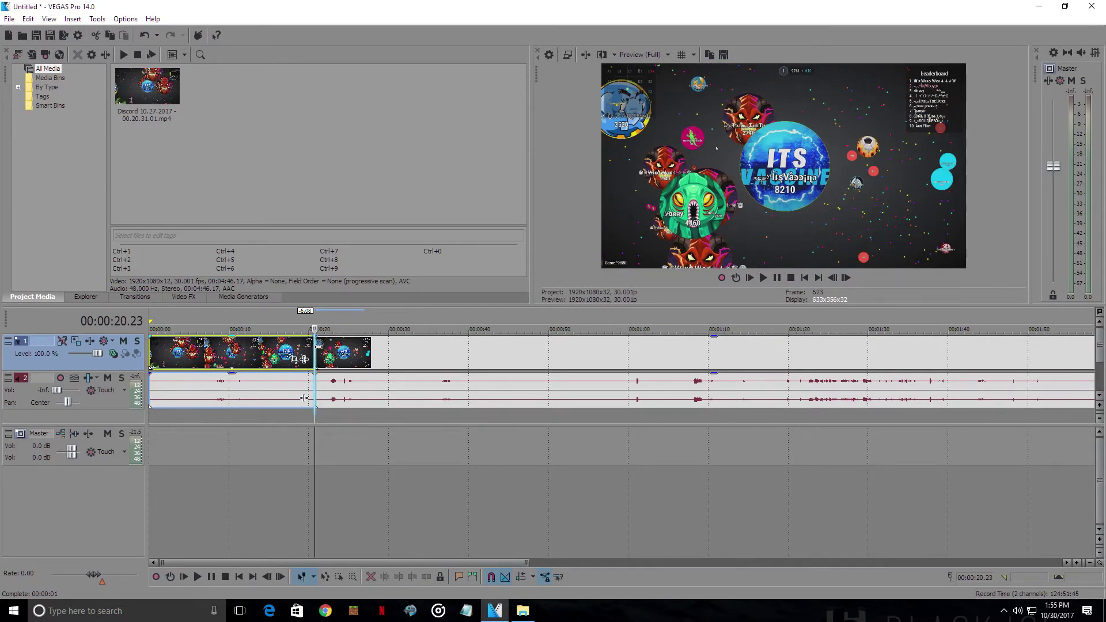
key("space")
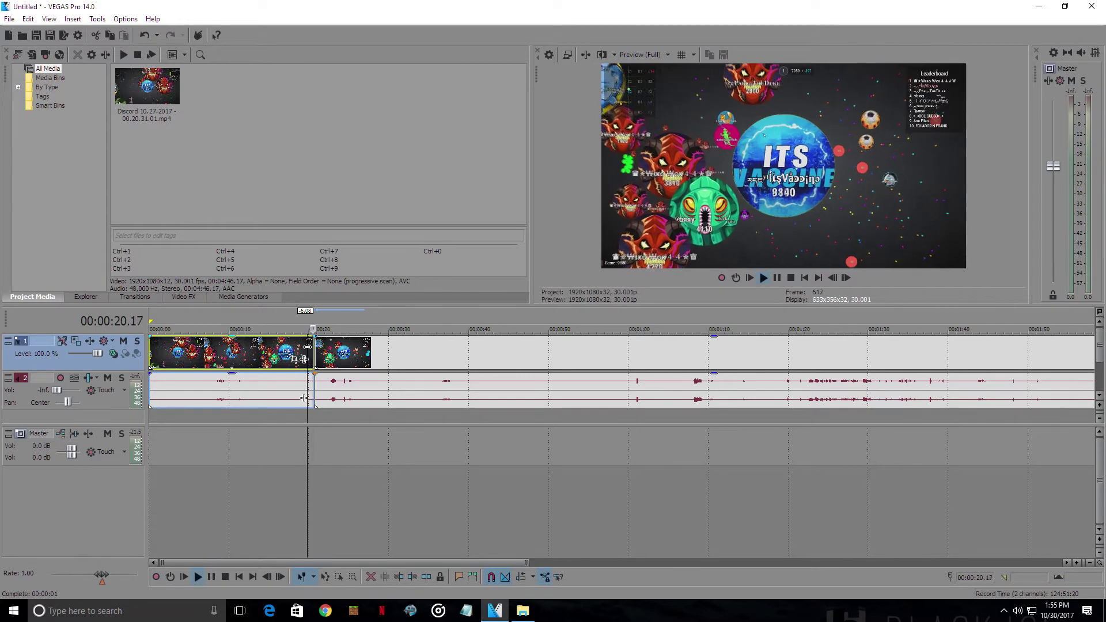
key("space")
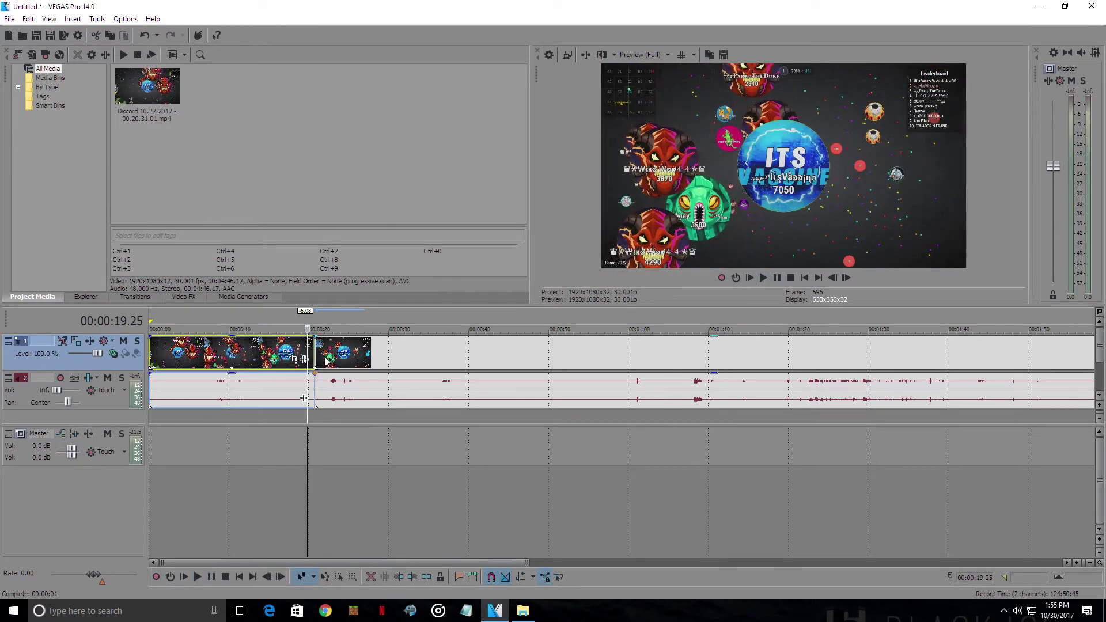
key("space")
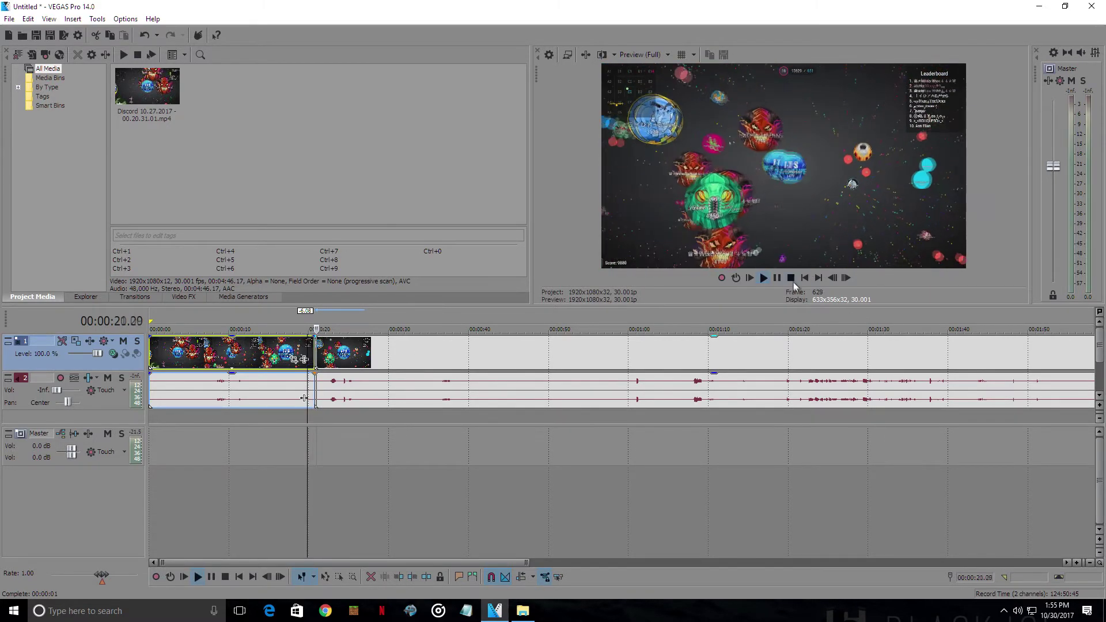
key("Return")
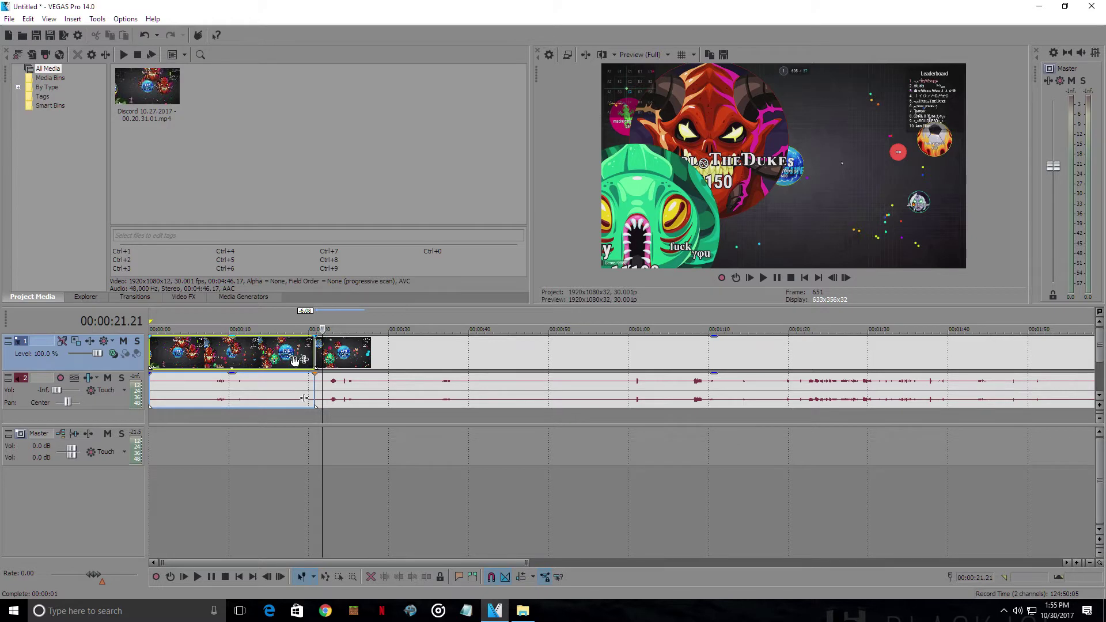
left_click(293, 346)
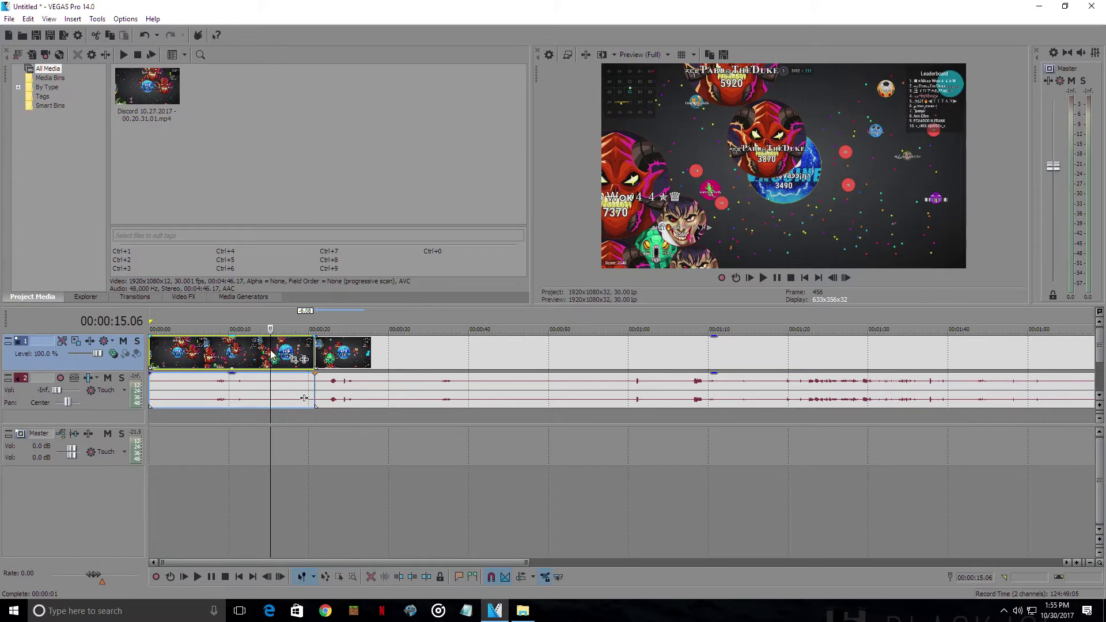
left_click(270, 350)
left_click(274, 349)
key("space")
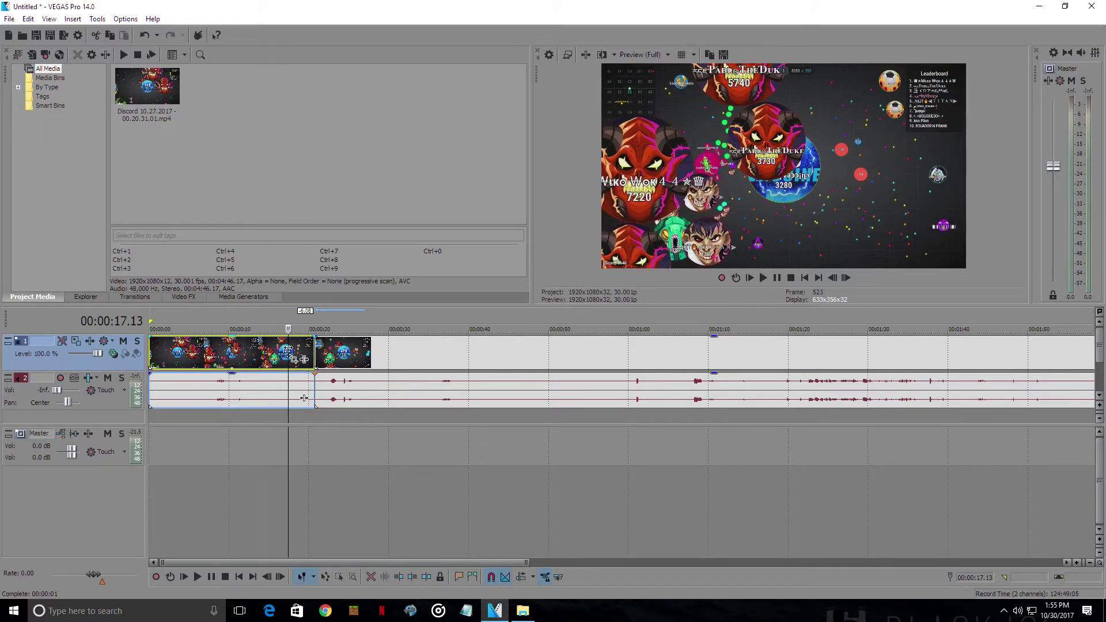
key("space")
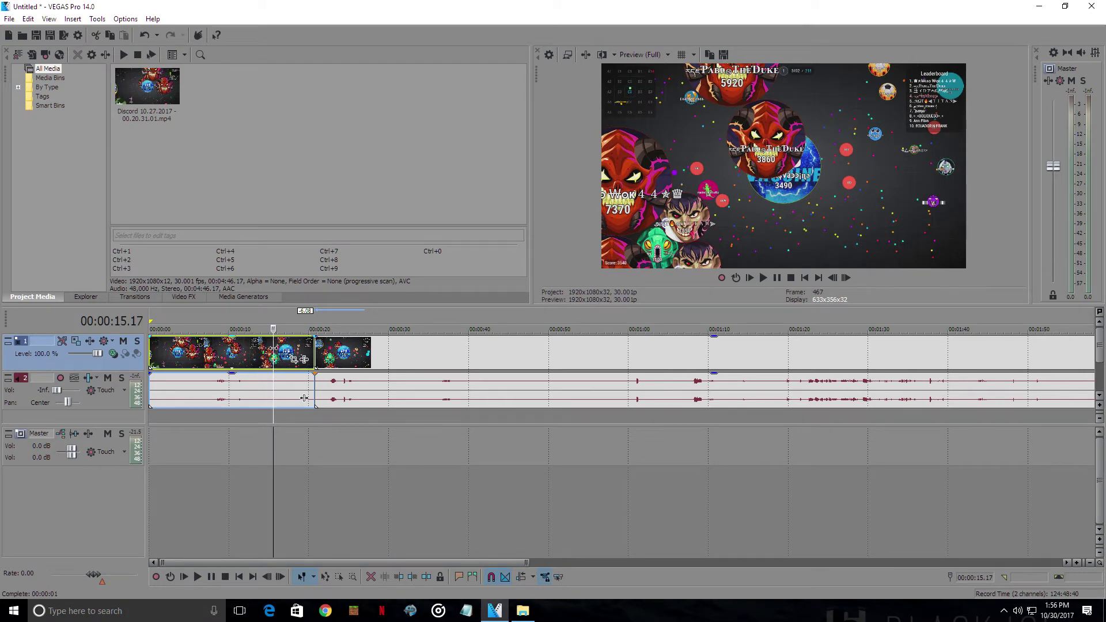
key("space")
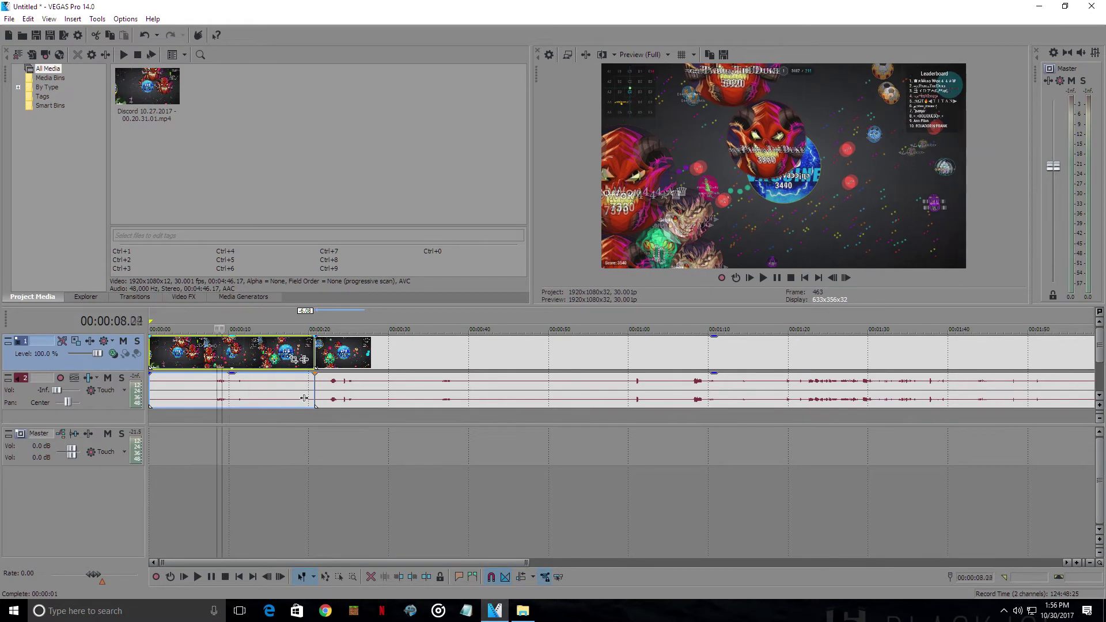
- Split the second clip and its audio at about 00:00:50 and at 00:01:19.26
left_click(420, 349)
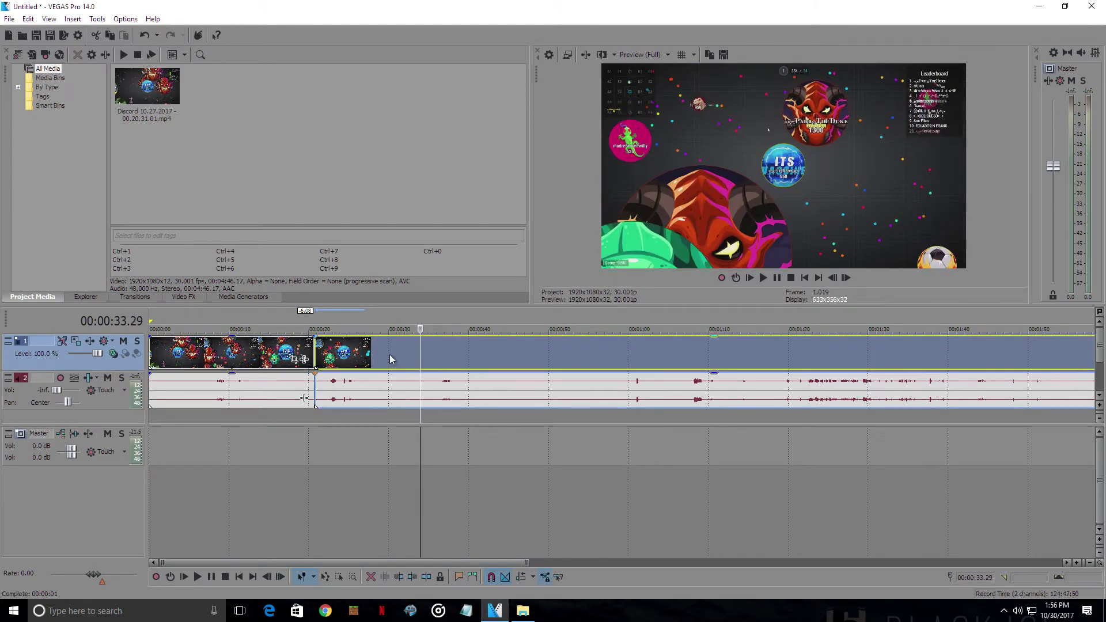
left_click(388, 356)
left_click(475, 351)
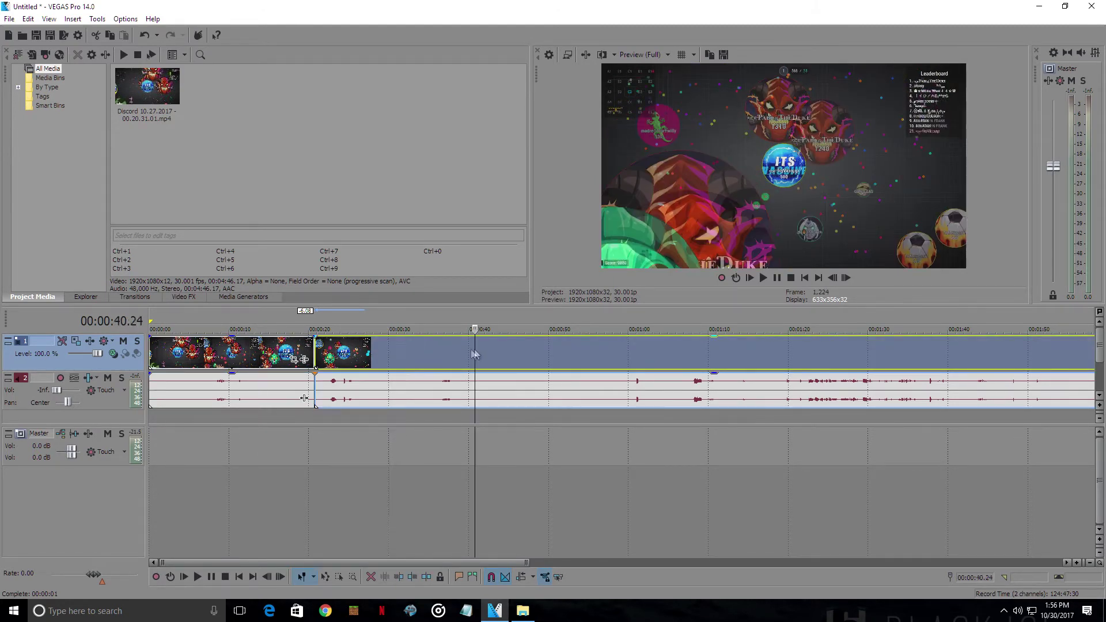
left_click(228, 355)
left_click(423, 348)
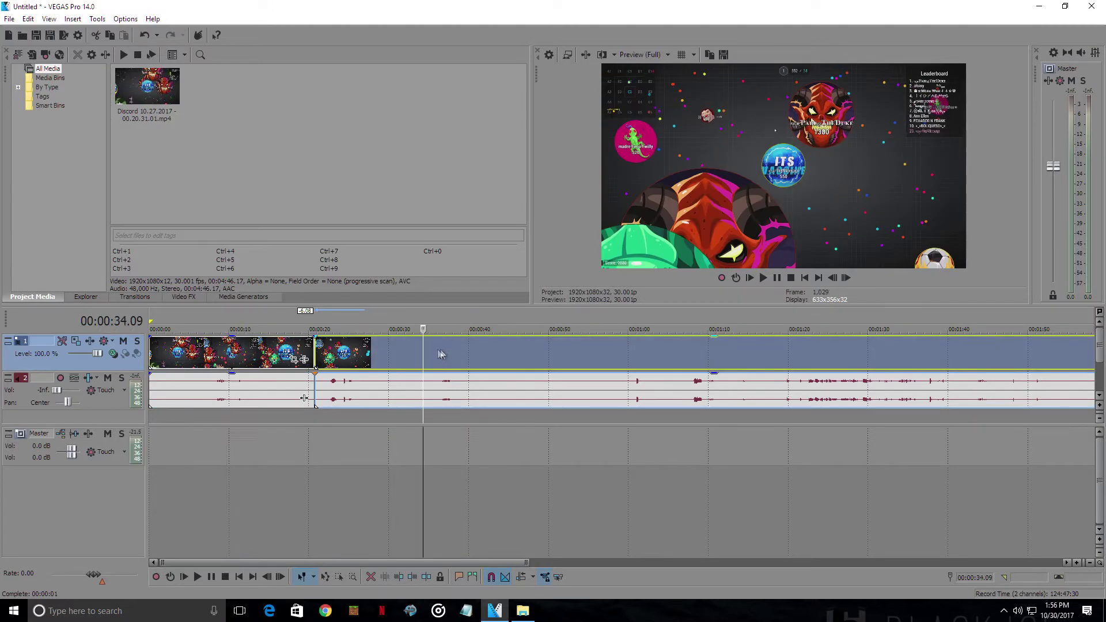
left_click_drag(424, 350, 787, 355)
key("s")
left_click(561, 350)
key("s")
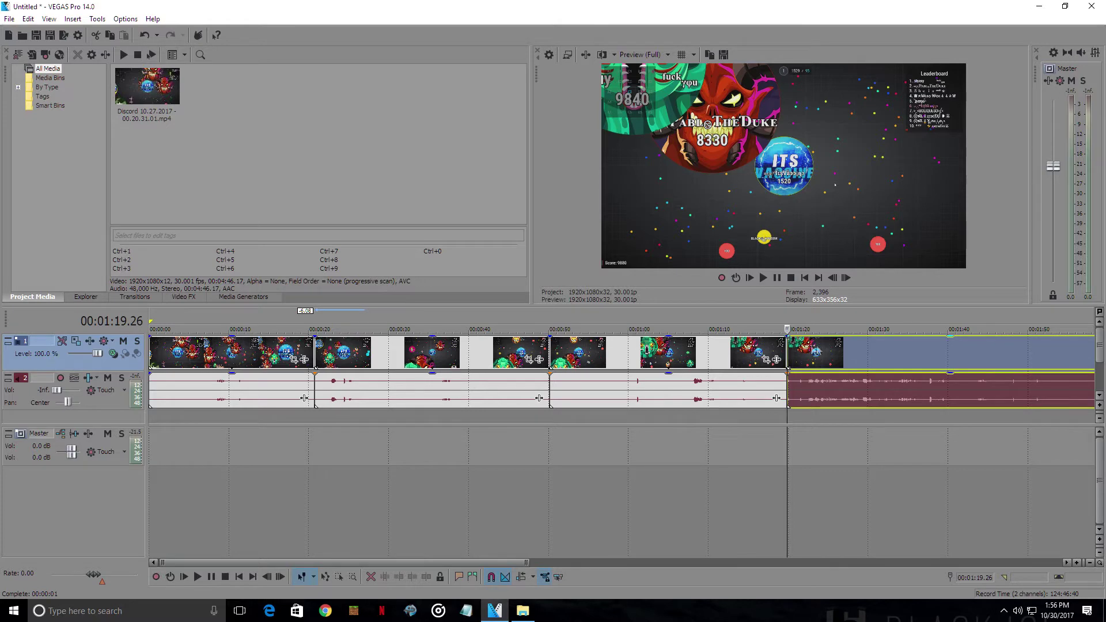
- Delete the section between about 00:00:50 and 00:01:19.26 from the timeline
left_click(648, 360)
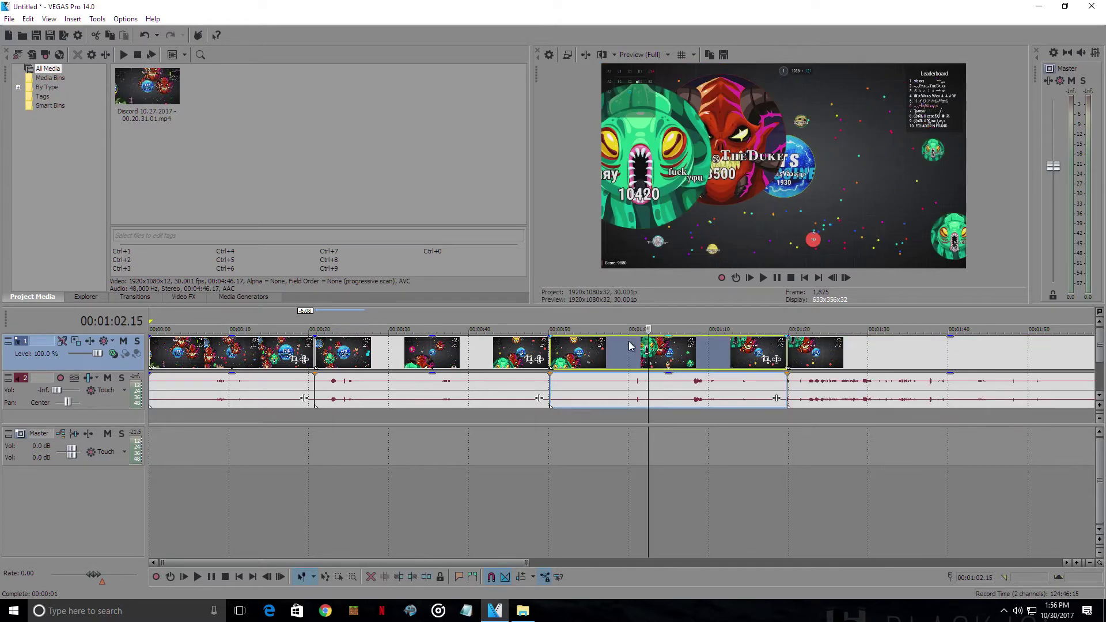
key("Delete")
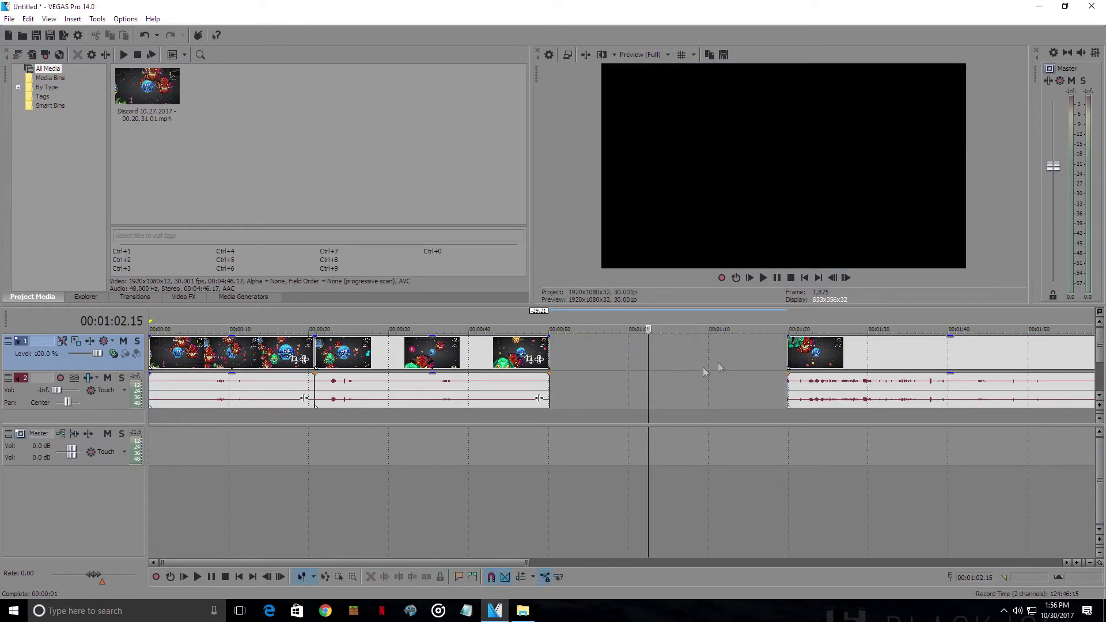
right_click(519, 354)
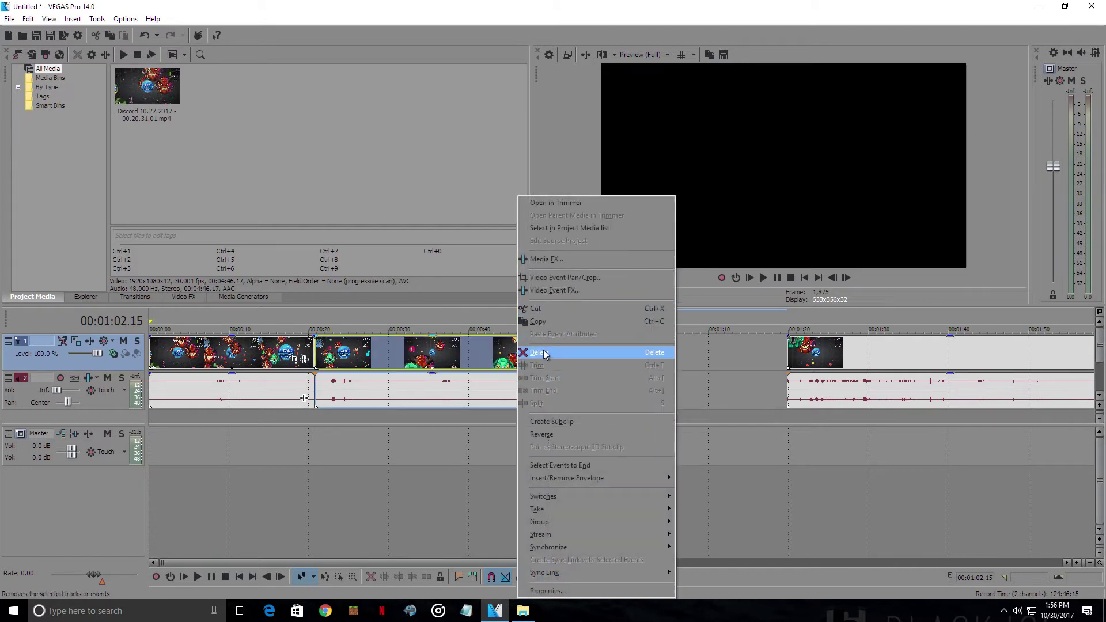
left_click(743, 354)
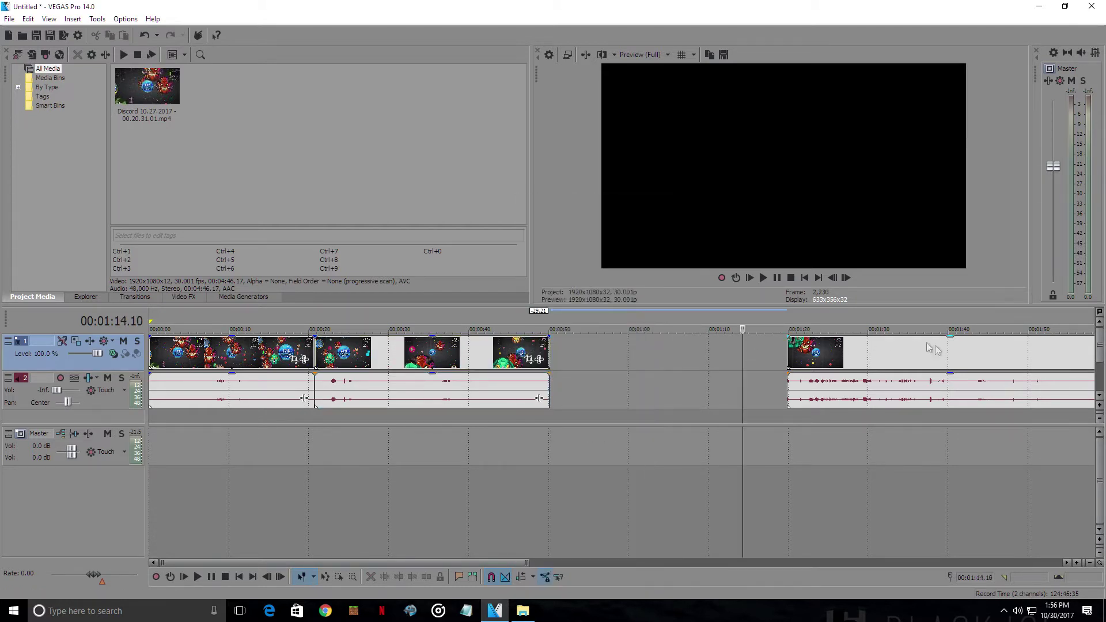
- Move the last clip over the previous clip's end to form a crossfade of about 4 seconds, and set the audio track volume to -4.8 dB
left_click_drag(932, 353, 702, 355)
left_click_drag(578, 355, 622, 354)
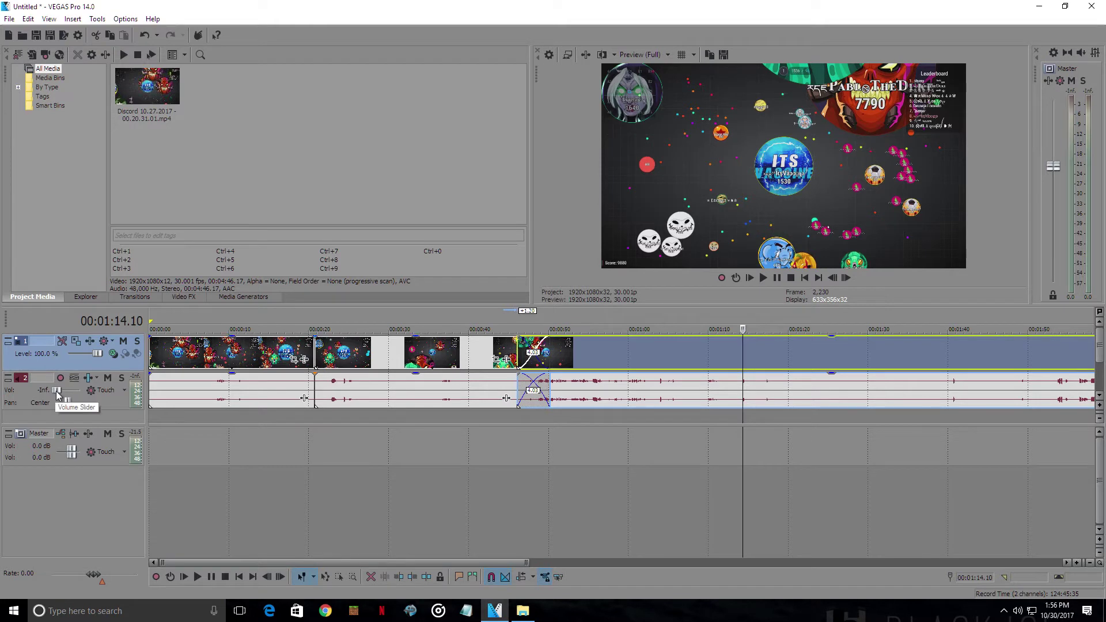
left_click_drag(57, 390, 65, 394)
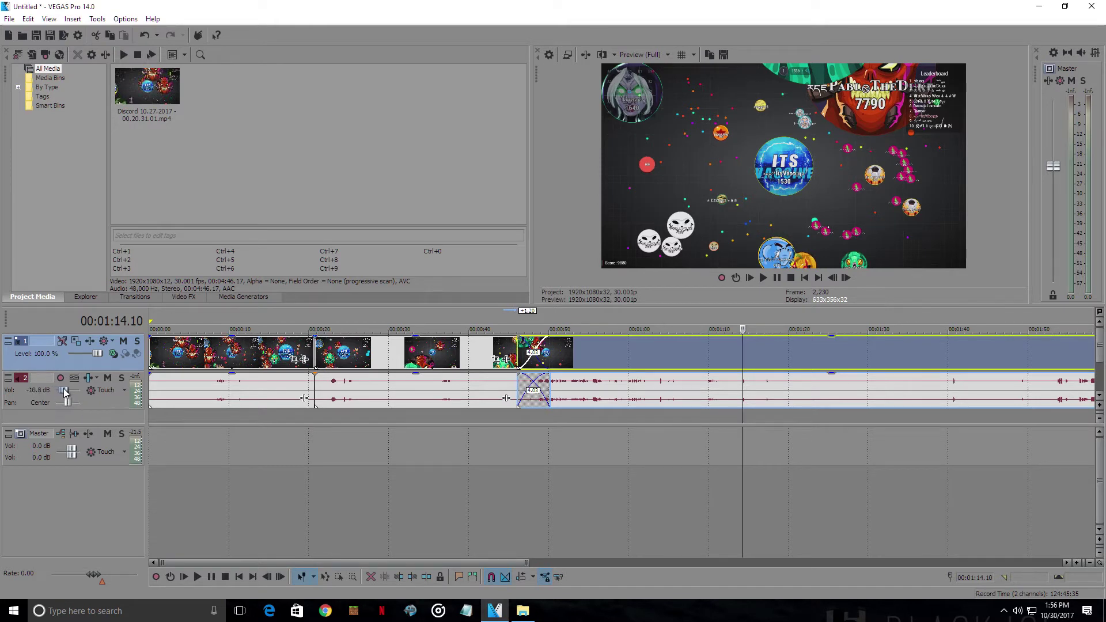
- Play back the crossfade between the last two clips to check the transition and its audio
left_click(483, 357)
key("space")
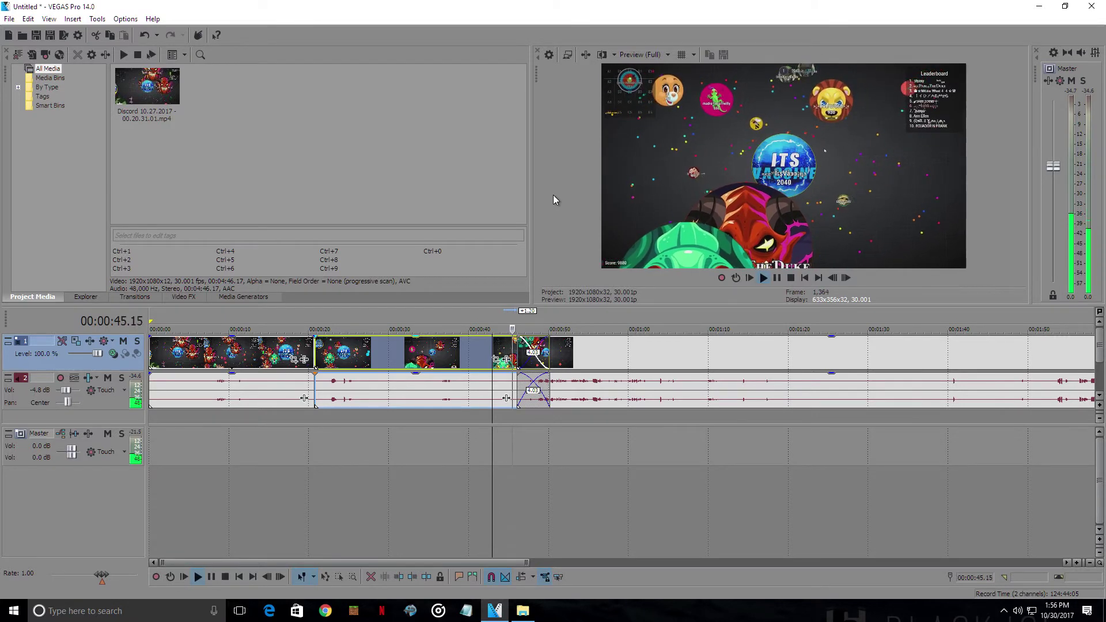
left_click(779, 281)
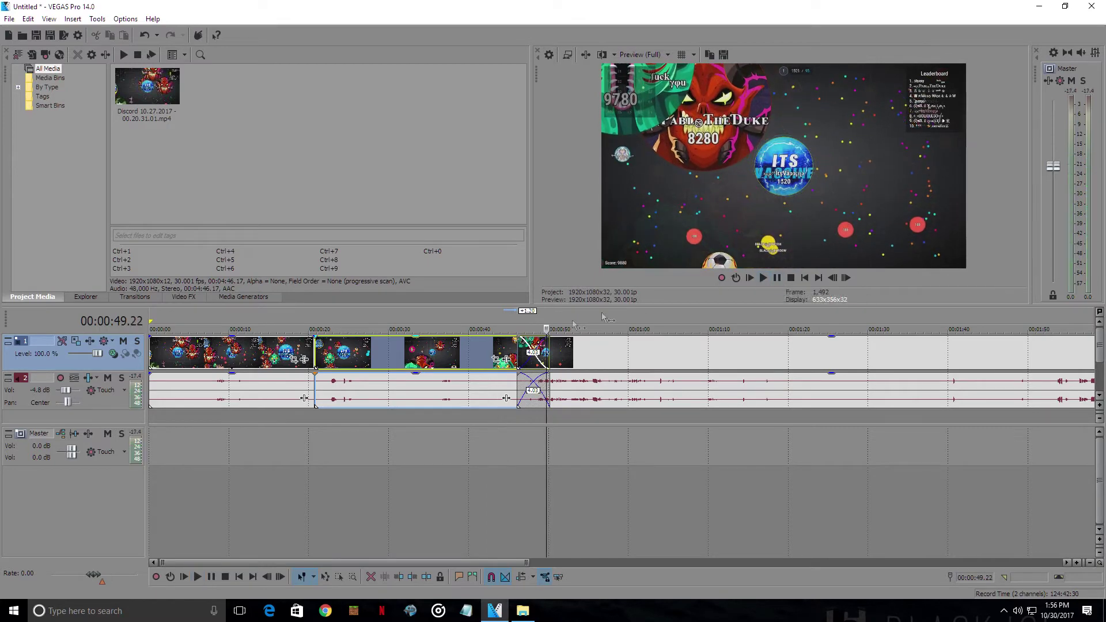
- Move the last clip away from the overlap so it starts exactly where the previous clip ends, and check the join
left_click(526, 354)
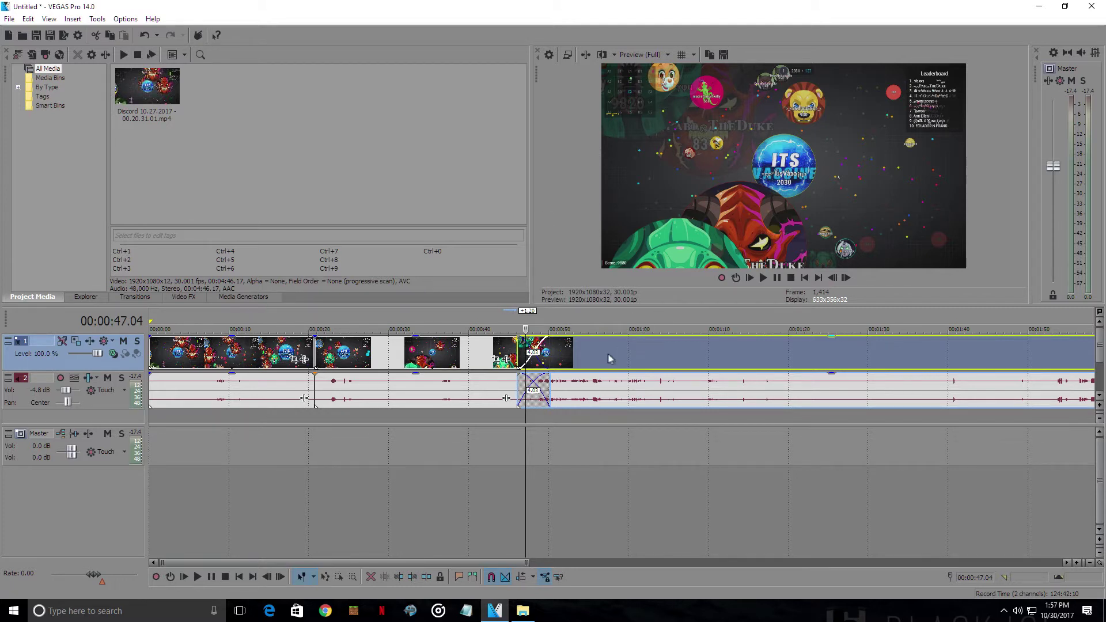
left_click_drag(583, 360, 646, 358)
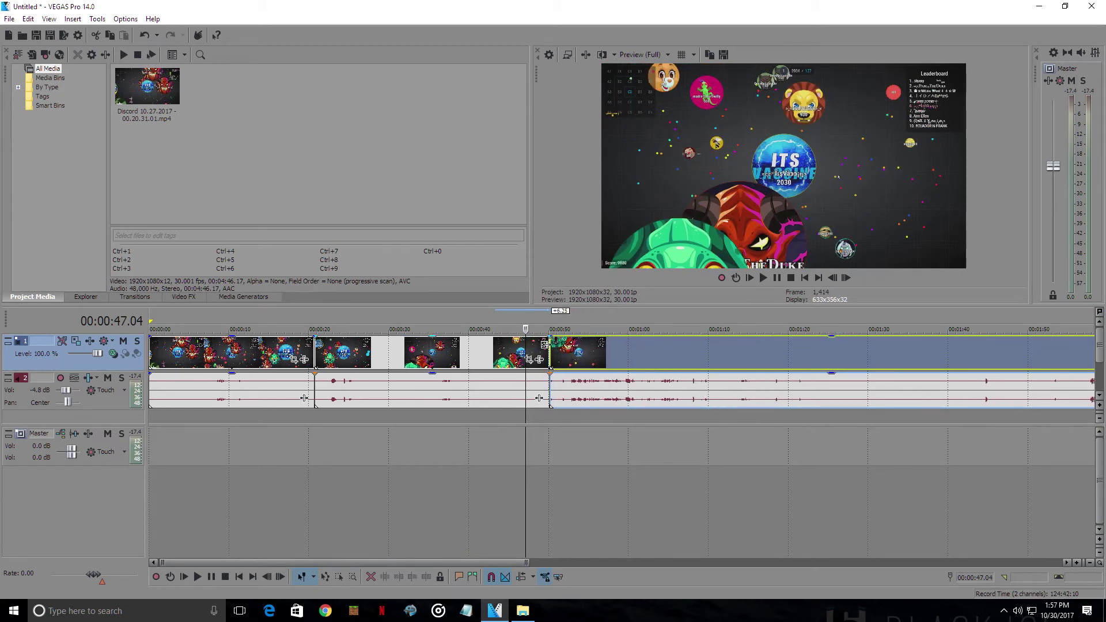
left_click(546, 345)
left_click(553, 345)
left_click(540, 347)
left_click(575, 348)
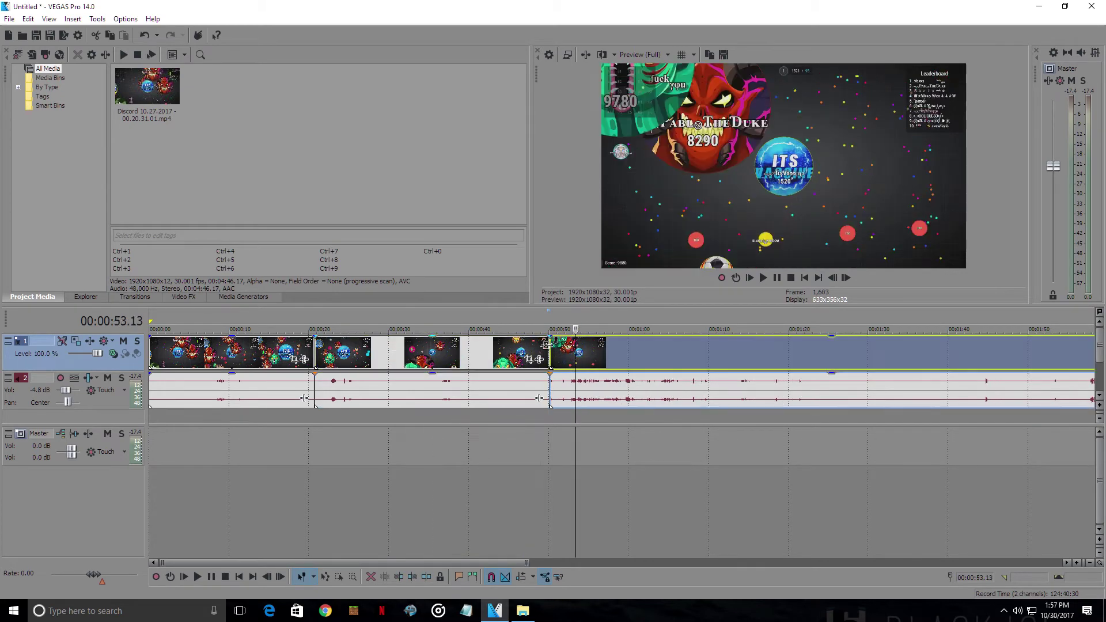
left_click(544, 346)
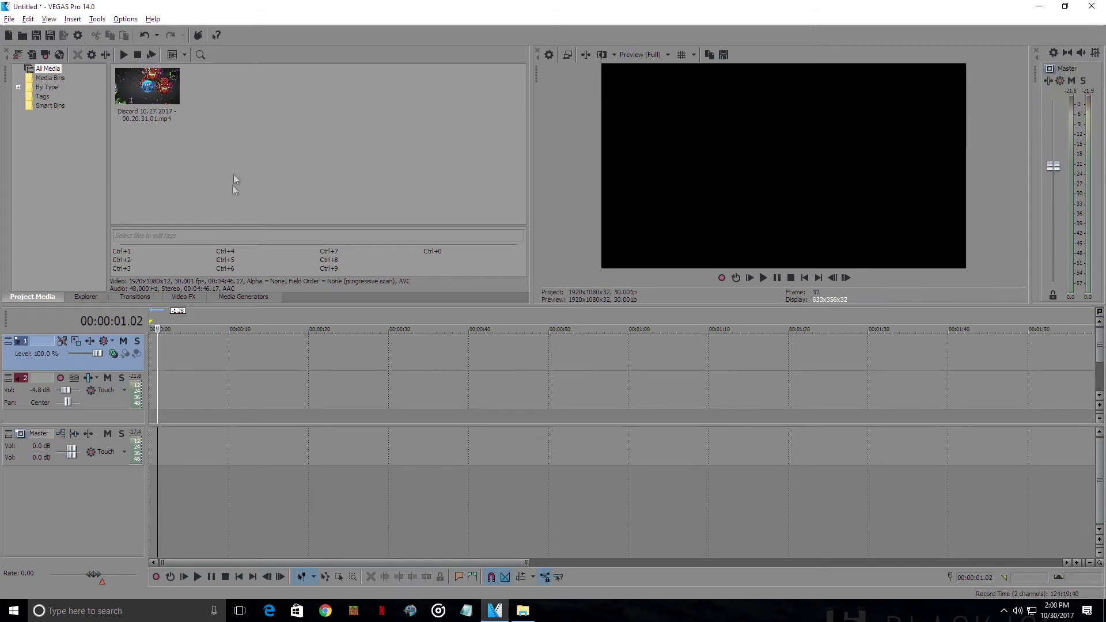
- Return the playhead to the start of the empty timeline and select Discord 10.27.2017 - 00.20.31.01.mp4 in the project media
left_click_drag(157, 328, 150, 327)
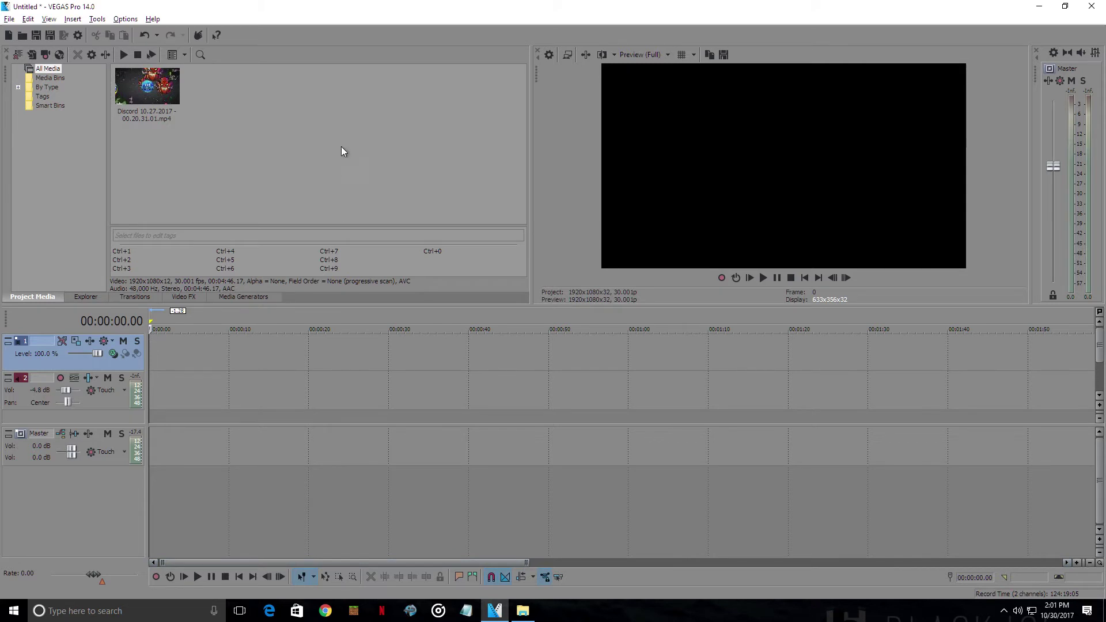
left_click(145, 90)
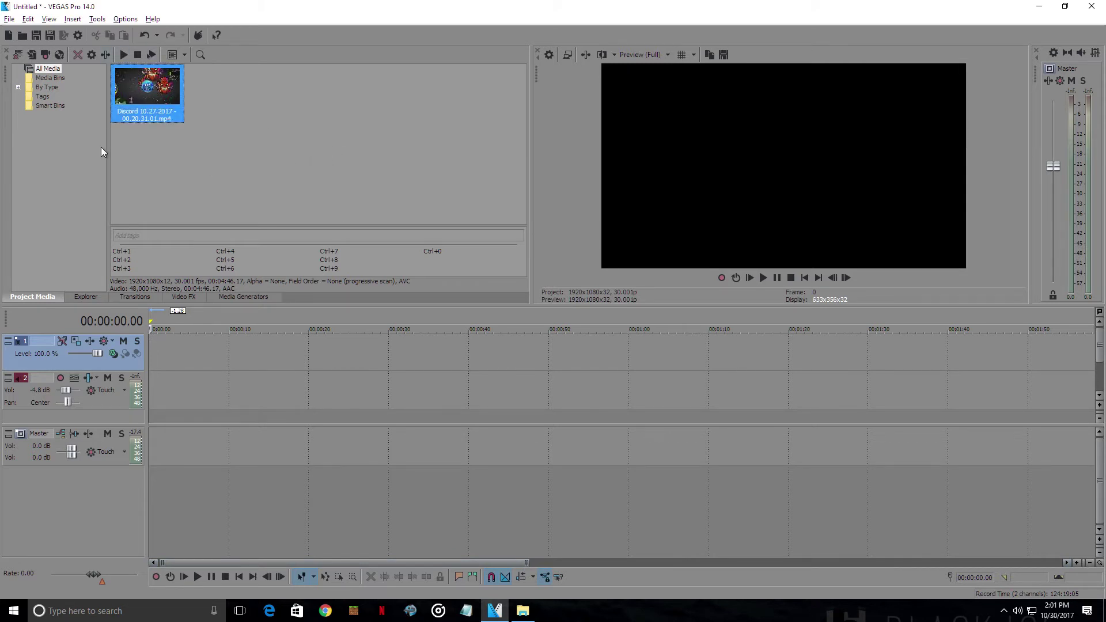
- Place the gameplay recording at the start of the timeline and split it at 00:00:26.14
left_click_drag(147, 96, 175, 90)
left_click_drag(289, 331, 151, 349)
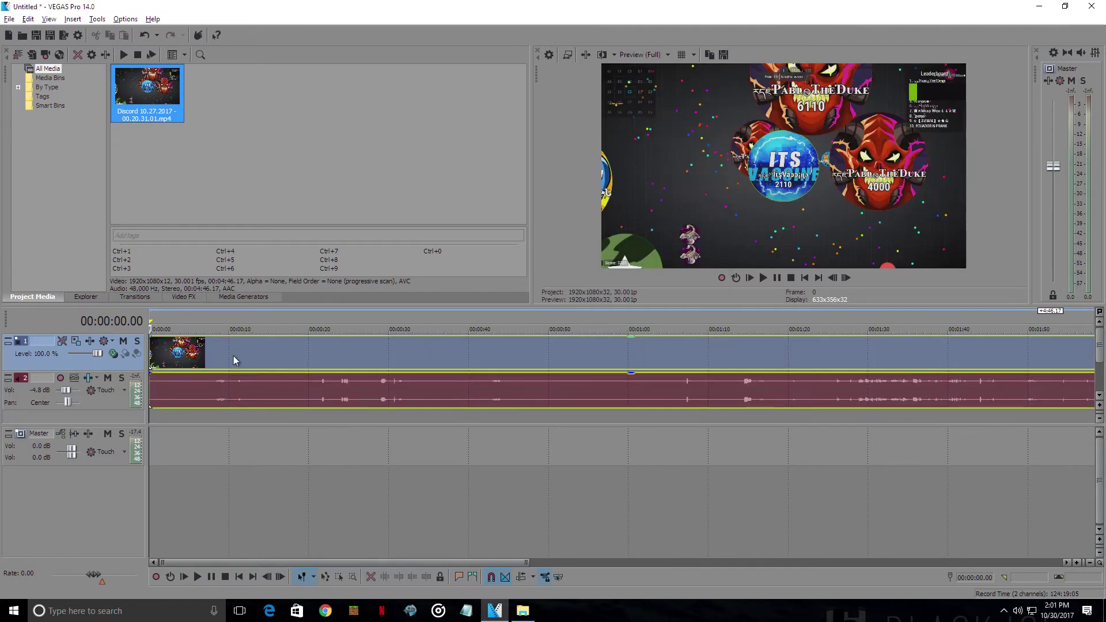
left_click(313, 359)
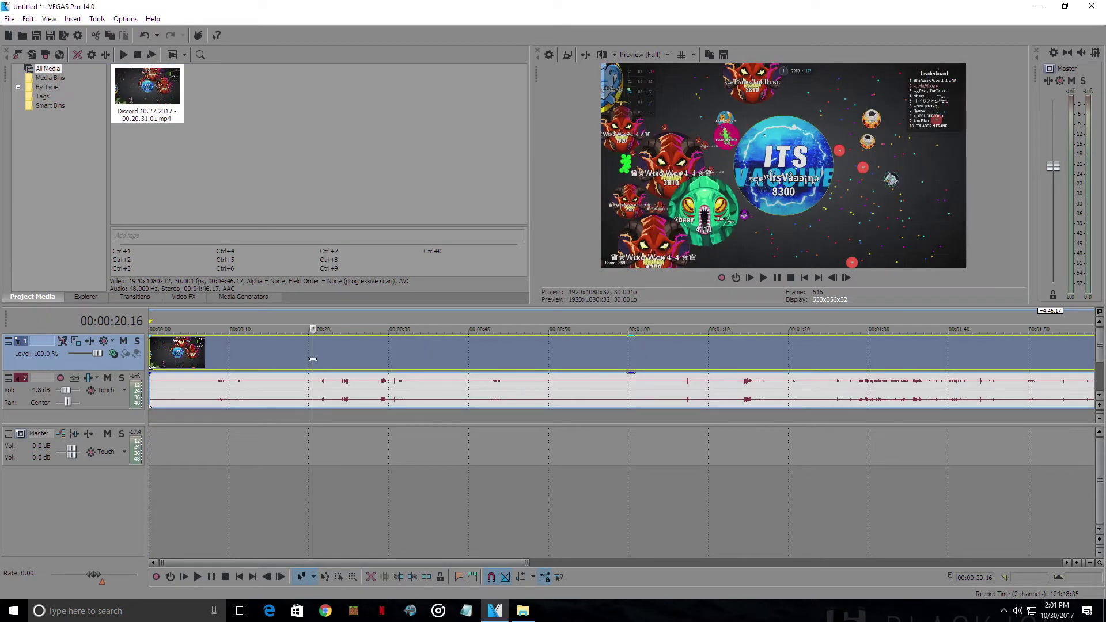
left_click_drag(312, 359, 360, 353)
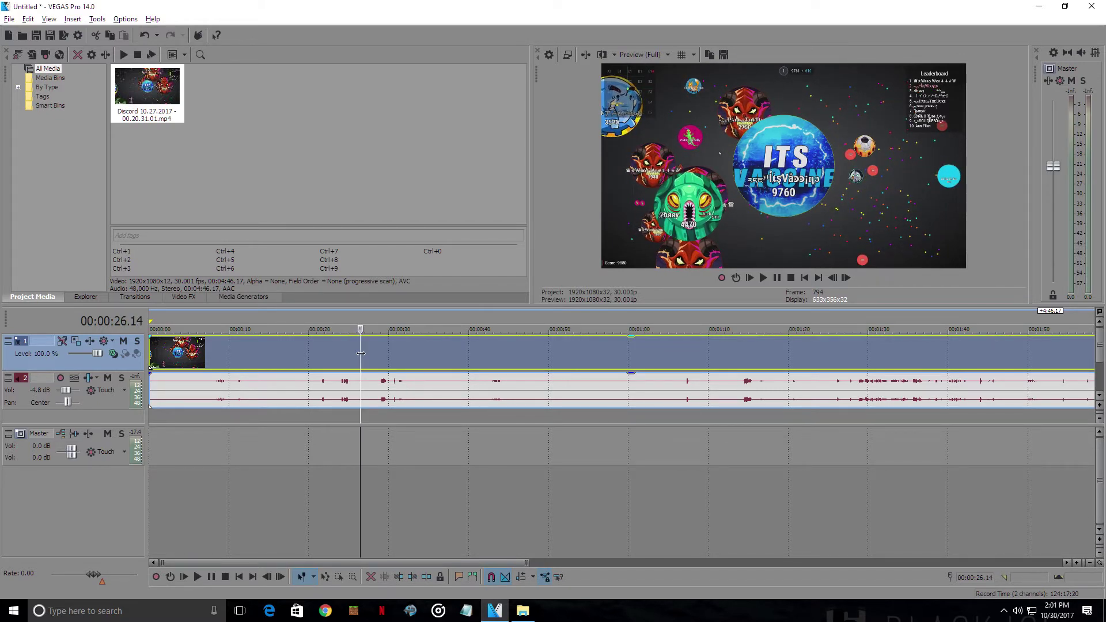
key("s")
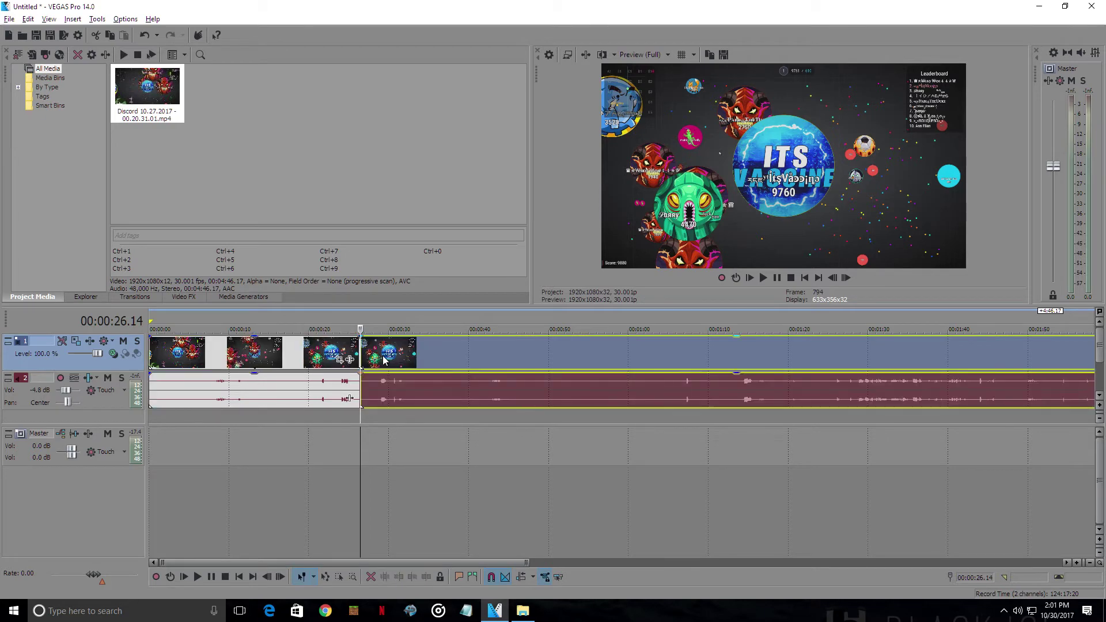
- Split off a section of about 2 seconds after the first cut and space it apart from the clips on both sides
left_click(380, 360)
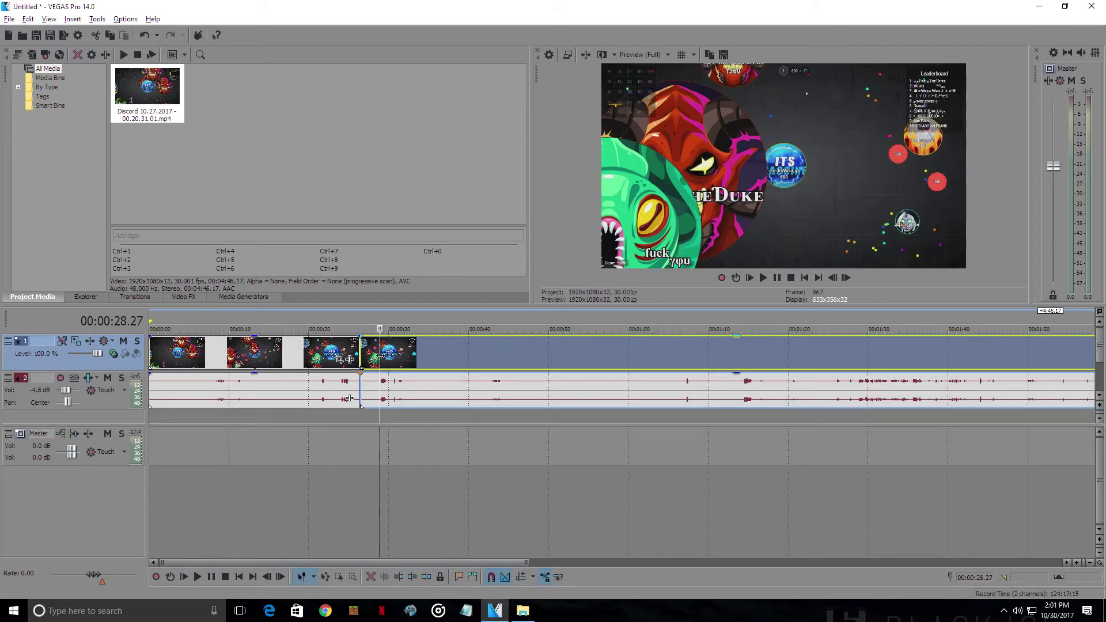
left_click(370, 356)
left_click_drag(369, 355, 367, 348)
scroll(367, 348, "up", 3)
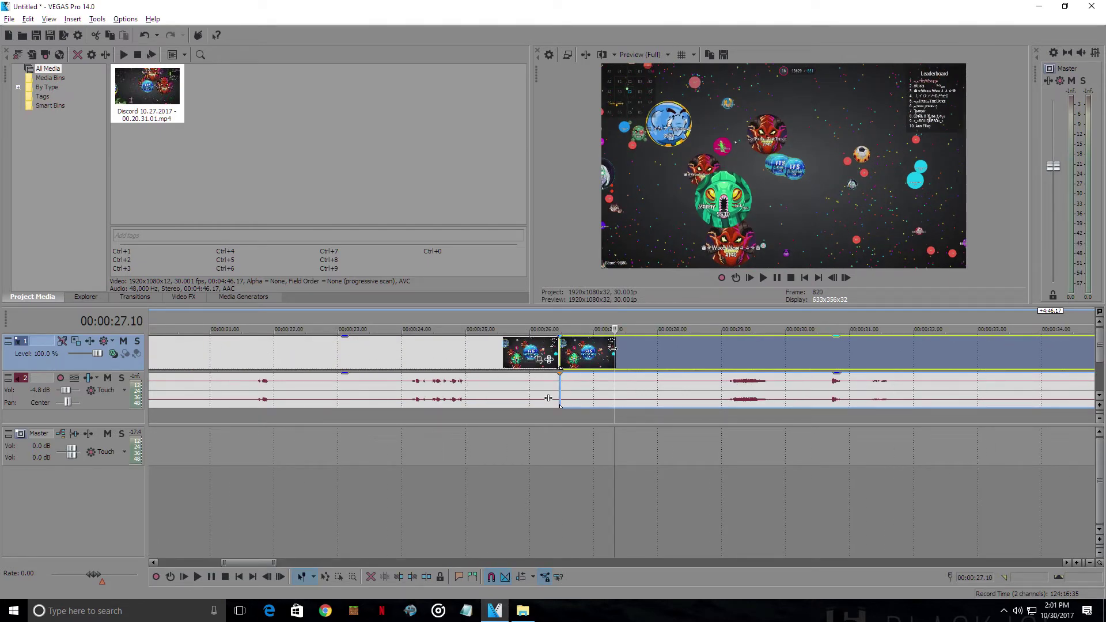
left_click_drag(612, 348, 1056, 371)
key("s")
left_click_drag(627, 369, 766, 372)
left_click(646, 375)
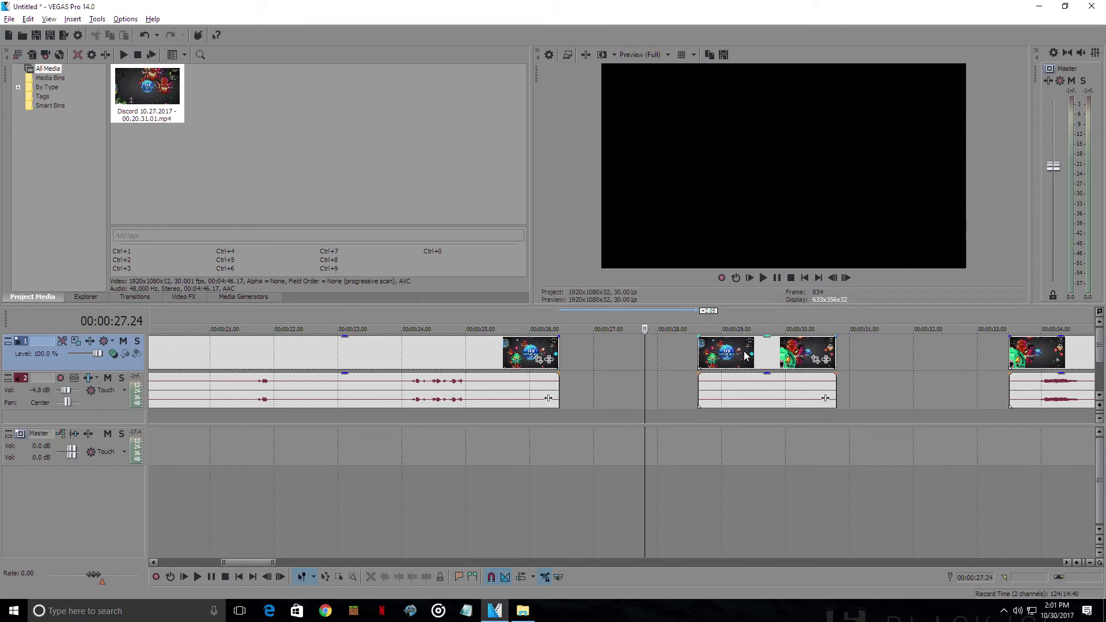
- Time-stretch the end of the isolated middle clip so it lasts about 4.6 seconds and plays in slow motion
left_click(745, 355)
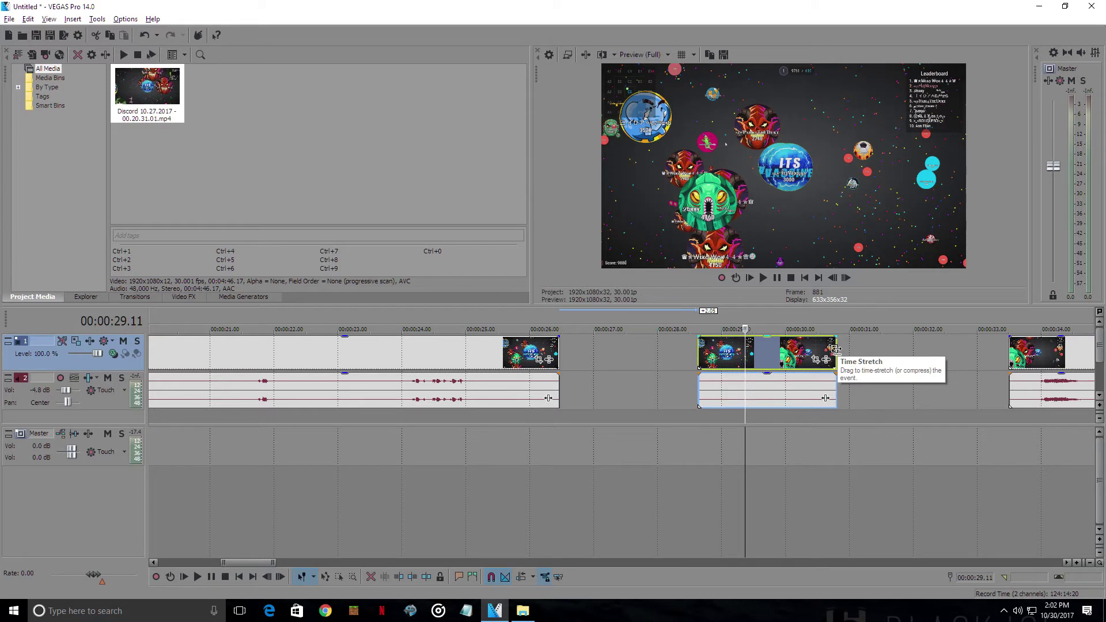
left_click_drag(836, 349, 835, 350)
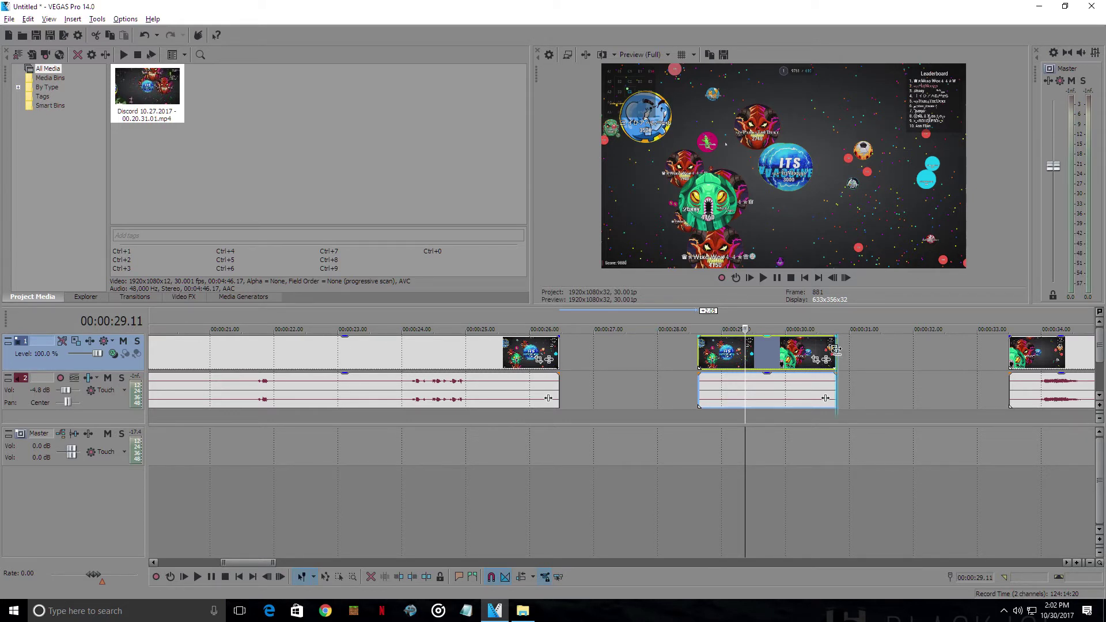
left_click(836, 350, "ctrl")
left_click(836, 350)
left_click(836, 349, "ctrl")
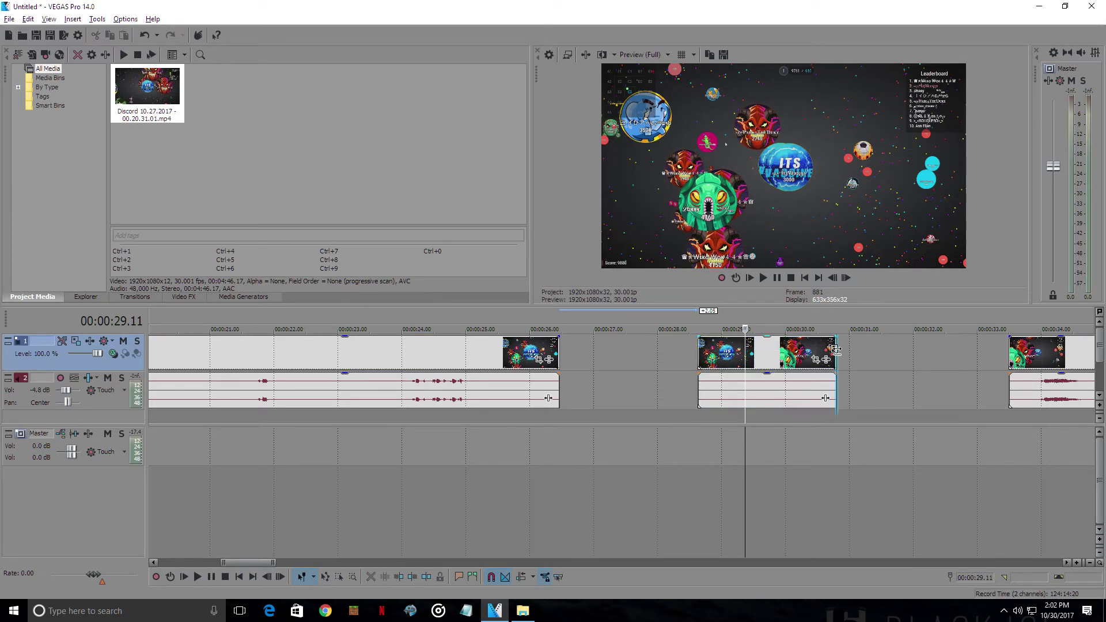
left_click_drag(836, 350, 991, 344)
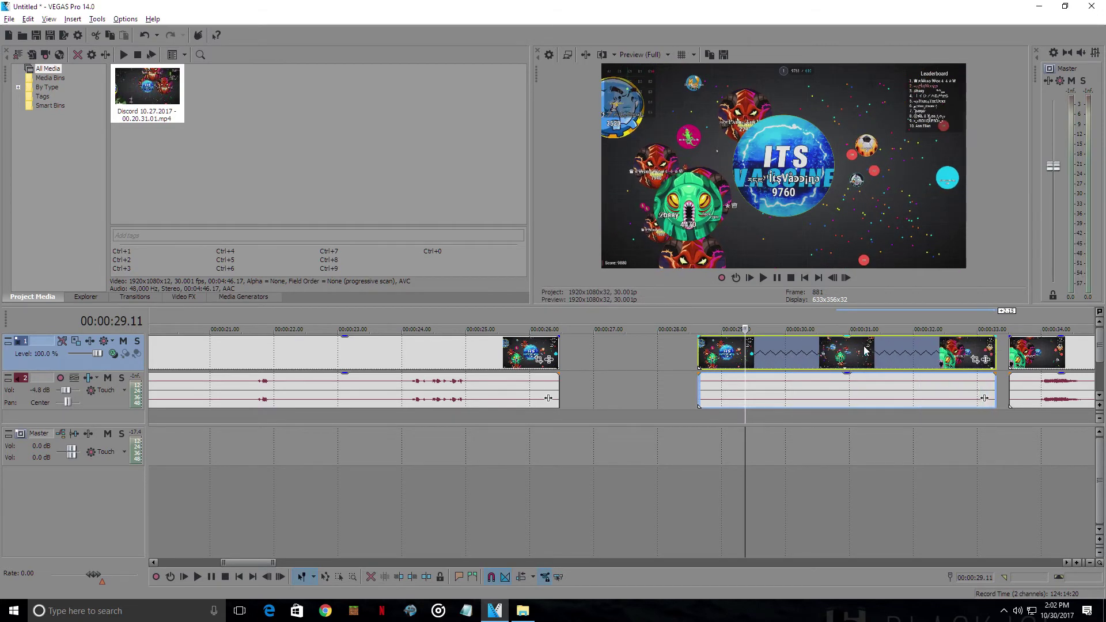
- Time-stretch the middle clip further to about 5.2 seconds and close the gaps to its neighbouring clips
left_click_drag(865, 351, 808, 352)
left_click(936, 348)
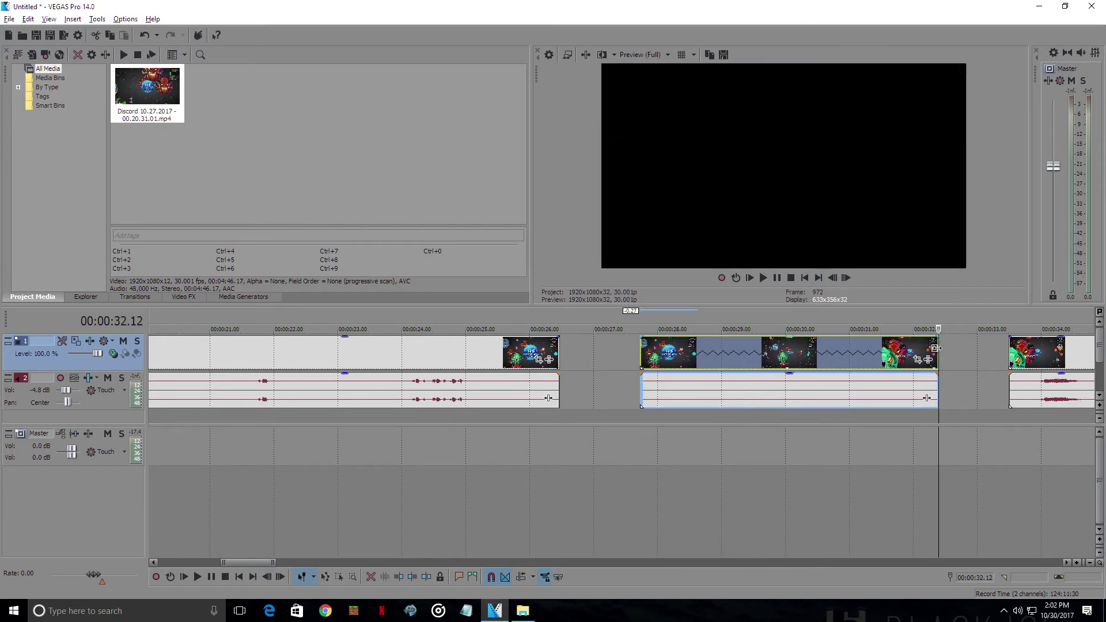
left_click(895, 349)
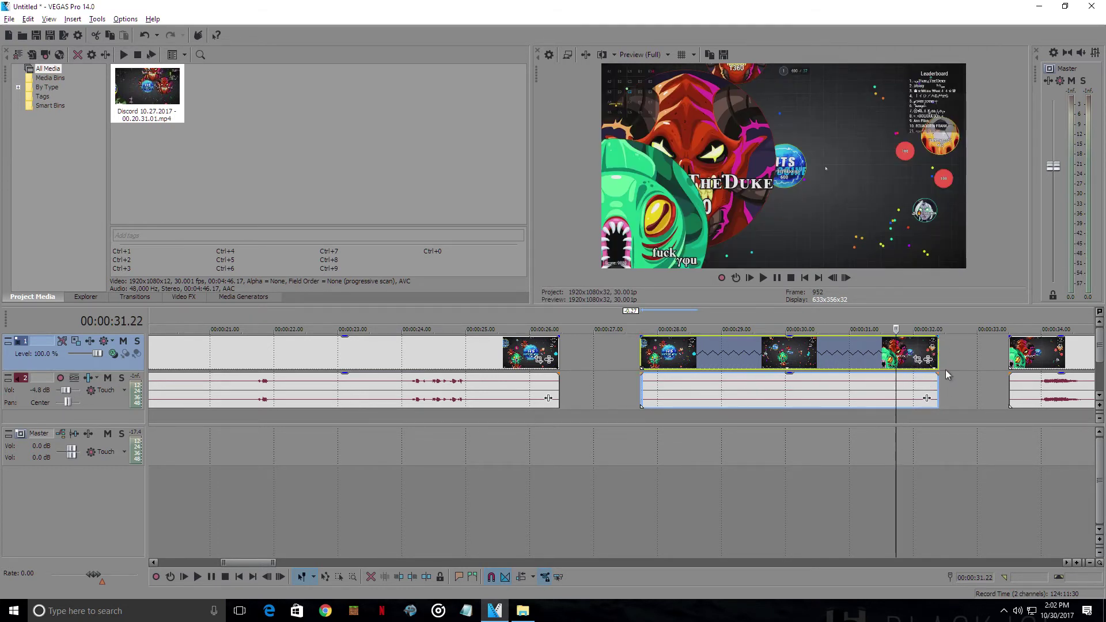
left_click_drag(938, 346, 974, 357)
mouse_move(844, 355)
left_mouse_down()
mouse_move(763, 358)
mouse_move(696, 344)
left_mouse_up()
scroll(1046, 362, "down", 2)
left_click_drag(1005, 358, 925, 353)
- Play back the slow-motion section from 00:00:25.15, just before its first cut, into the last clip
left_click(350, 353)
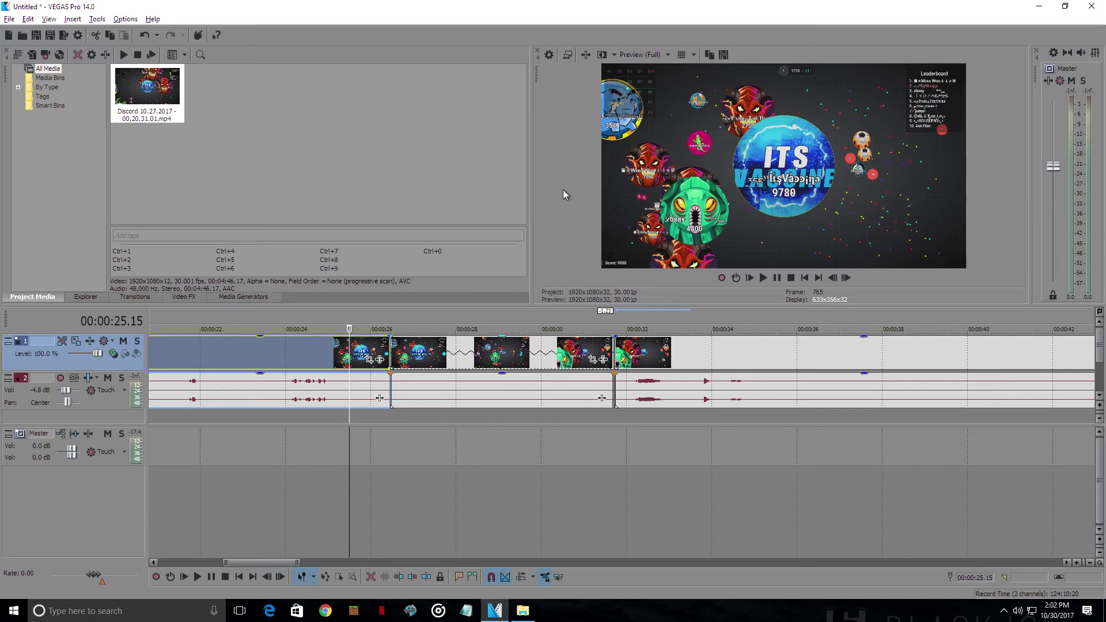
key("space")
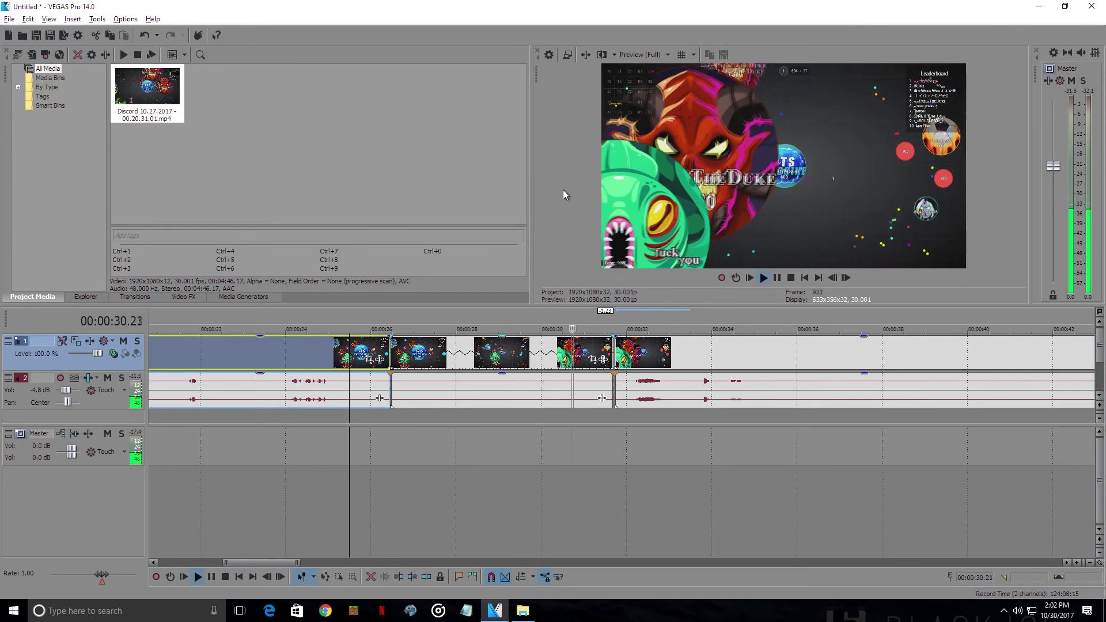
left_click(776, 278)
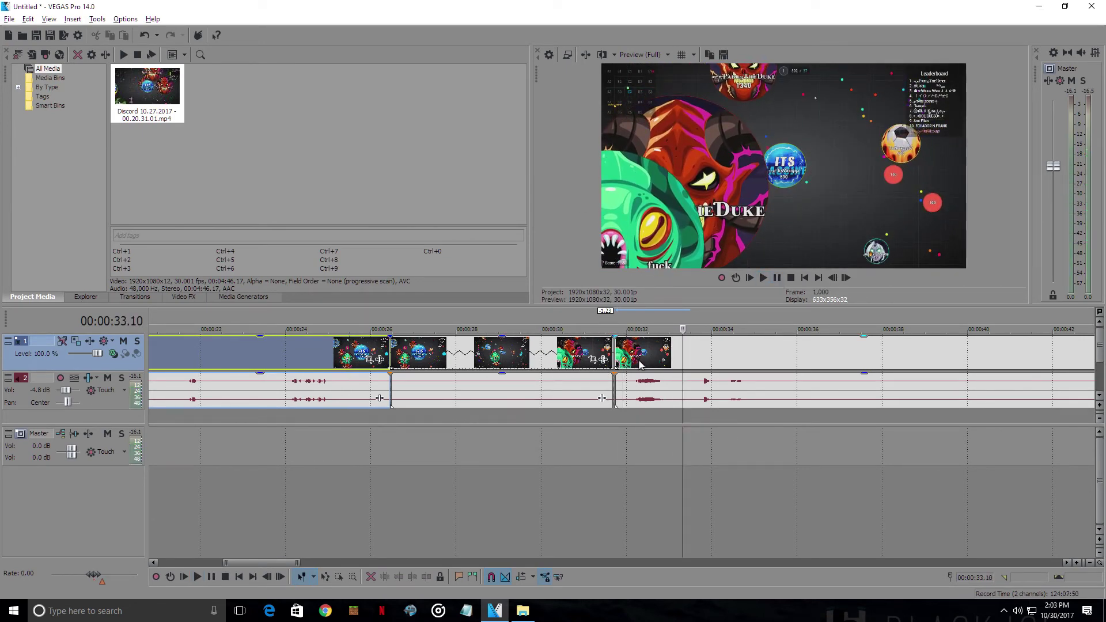
- Time-compress the slowed middle clip to about 3.5 seconds and leave only that clip at the start of the timeline
left_click_drag(646, 348, 645, 348)
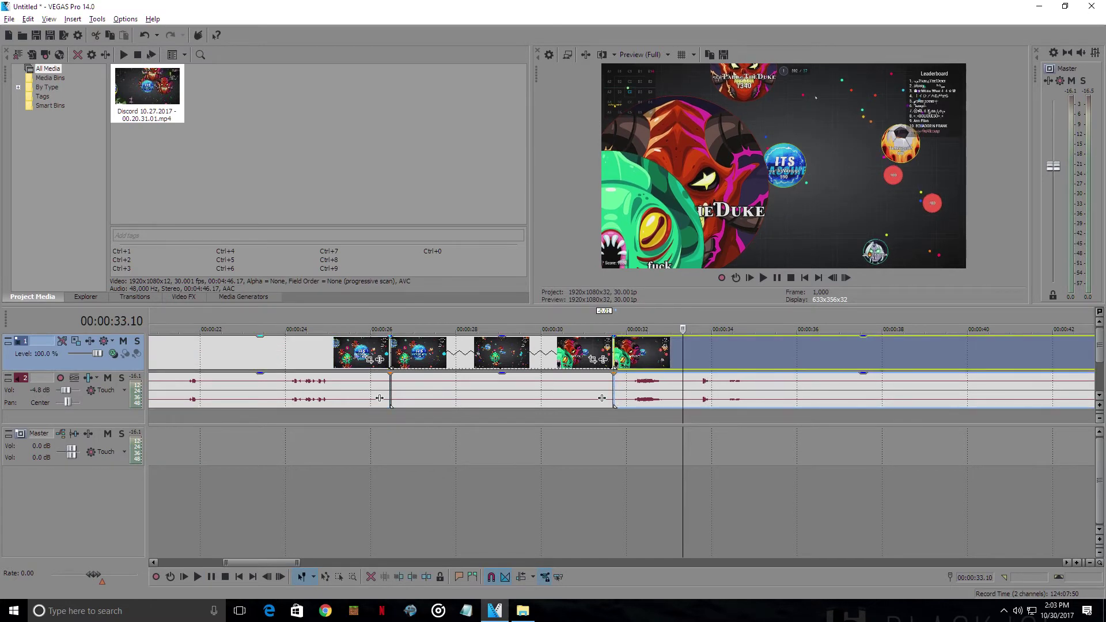
left_click(365, 349)
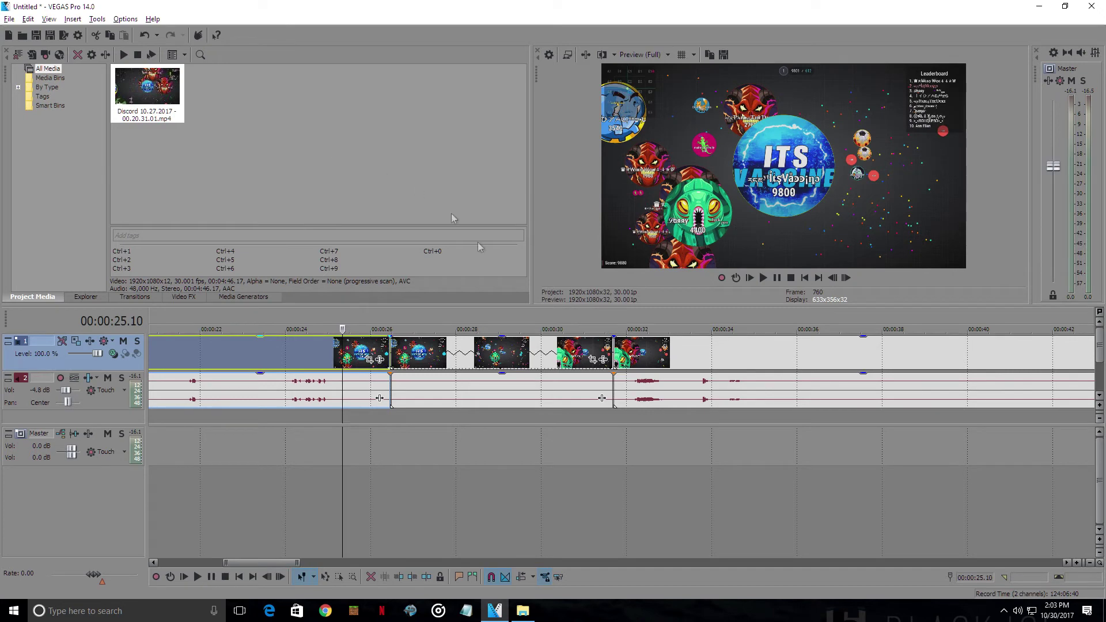
left_click(496, 356)
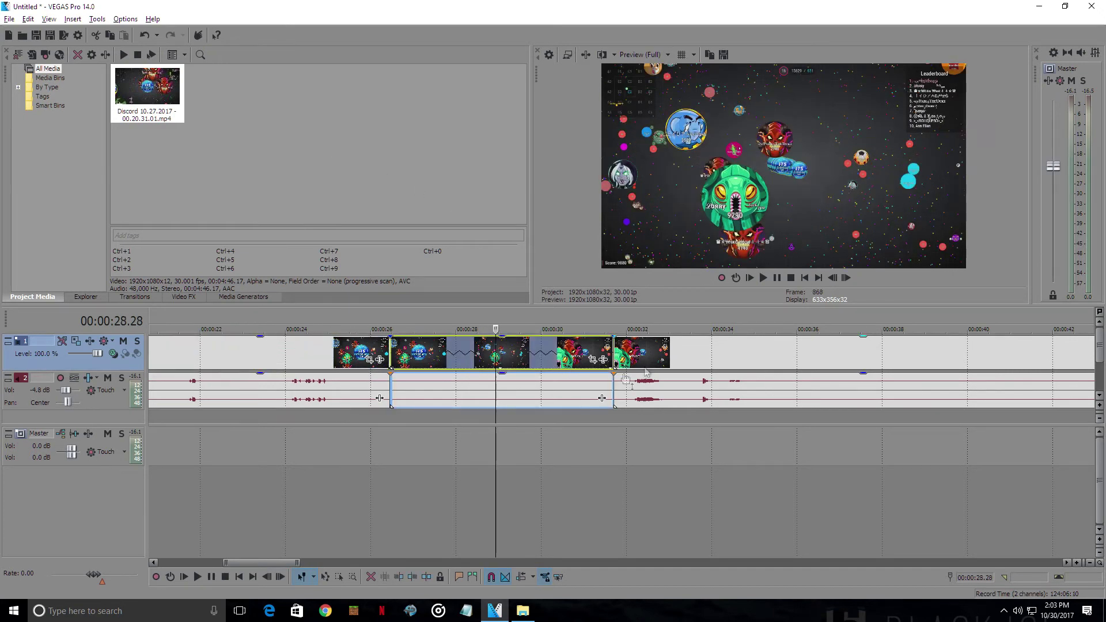
left_click_drag(667, 351, 708, 352)
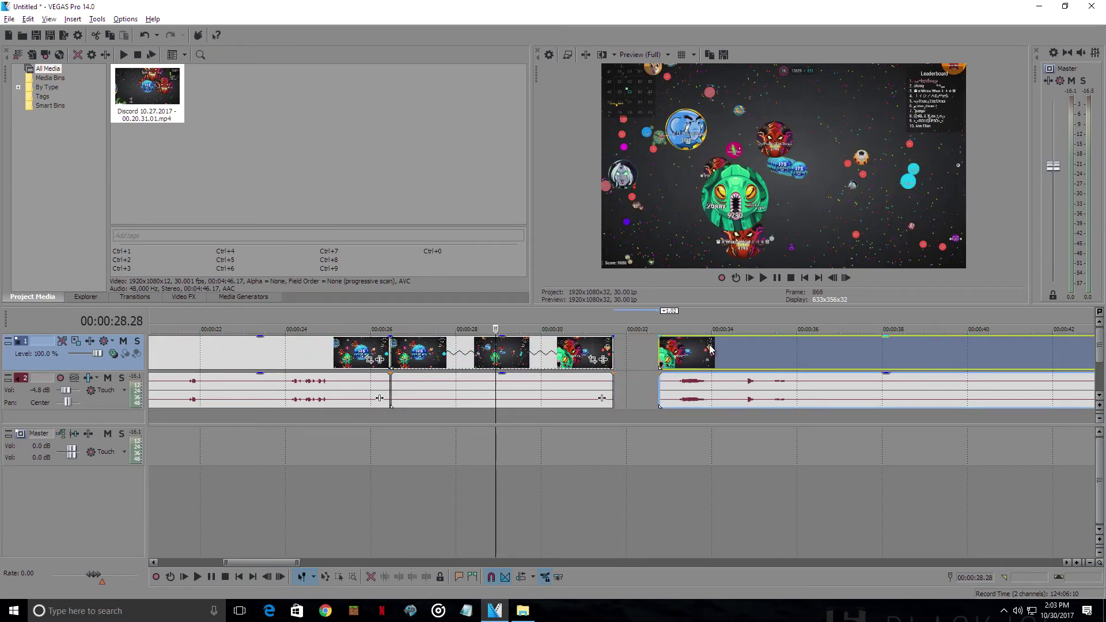
left_click(547, 351)
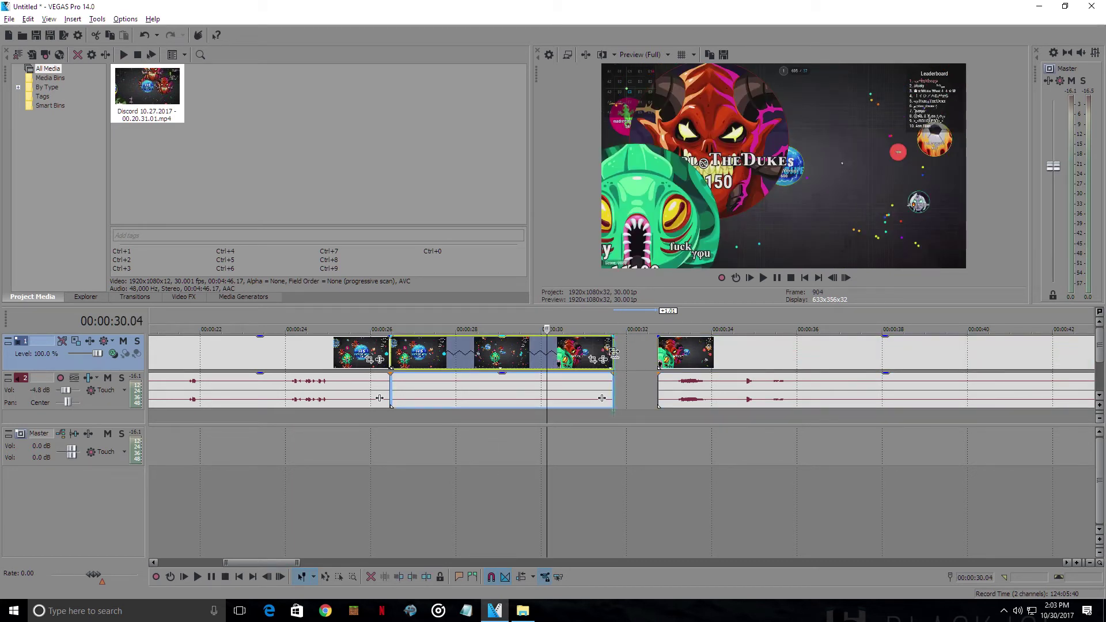
left_click_drag(613, 352, 395, 351)
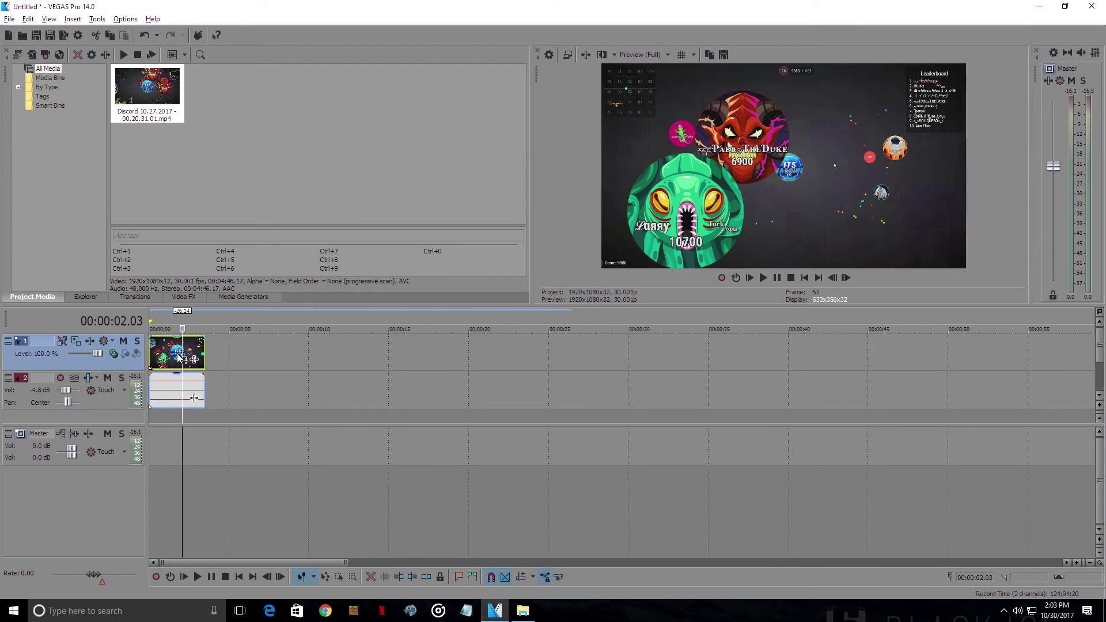
- Return the playhead to the start of the timeline and play back the compressed clip
left_click(146, 354)
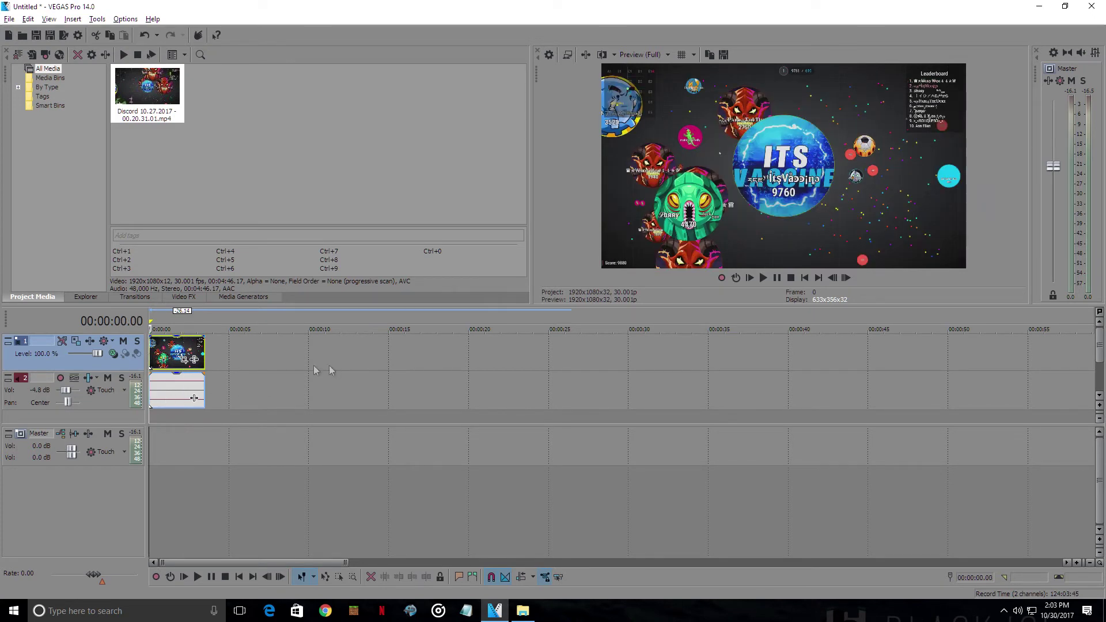
key("space")
key("space")
- Time-compress the remaining clip in two passes to about half a second so it plays in fast motion
left_click_drag(204, 348, 447, 351)
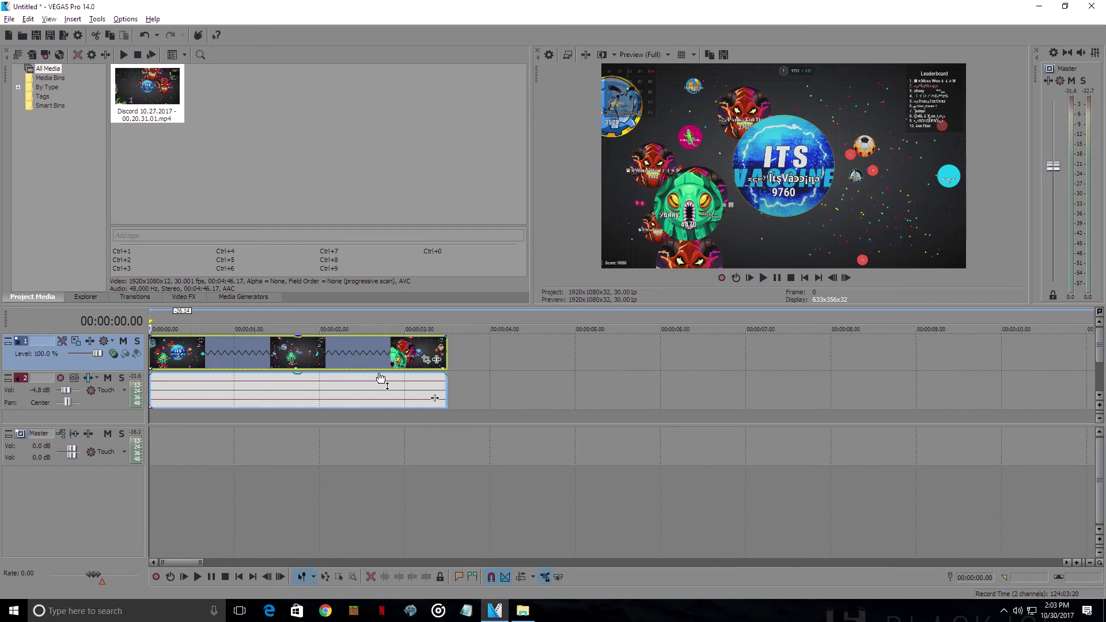
scroll(445, 379, "up", 2)
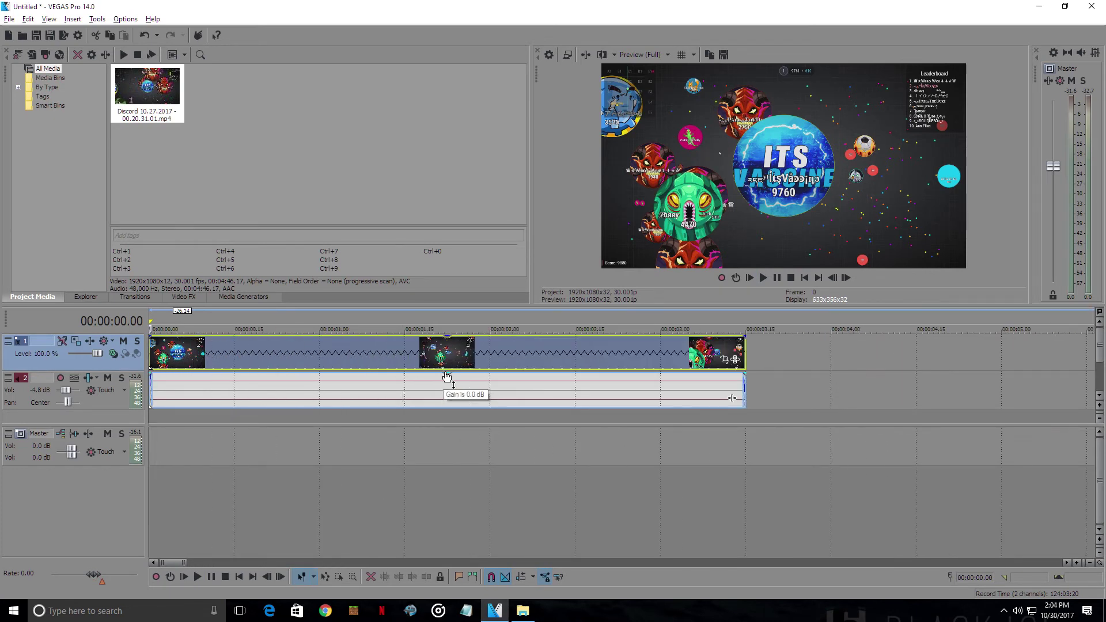
scroll(449, 377, "down", 1)
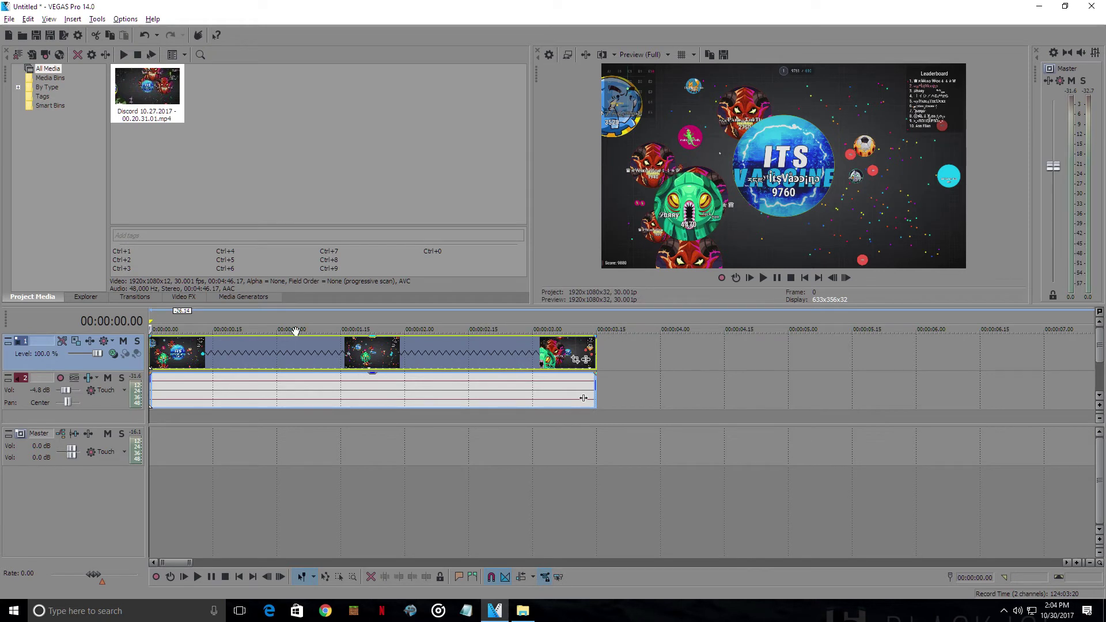
scroll(308, 344, "down", 1)
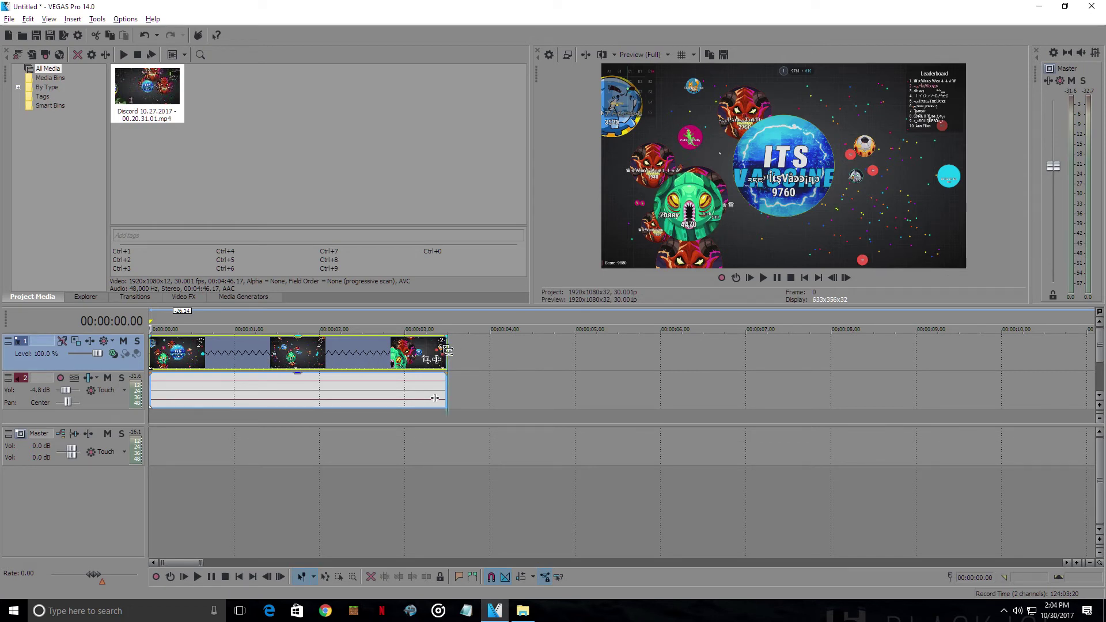
left_click_drag(448, 349, 224, 350)
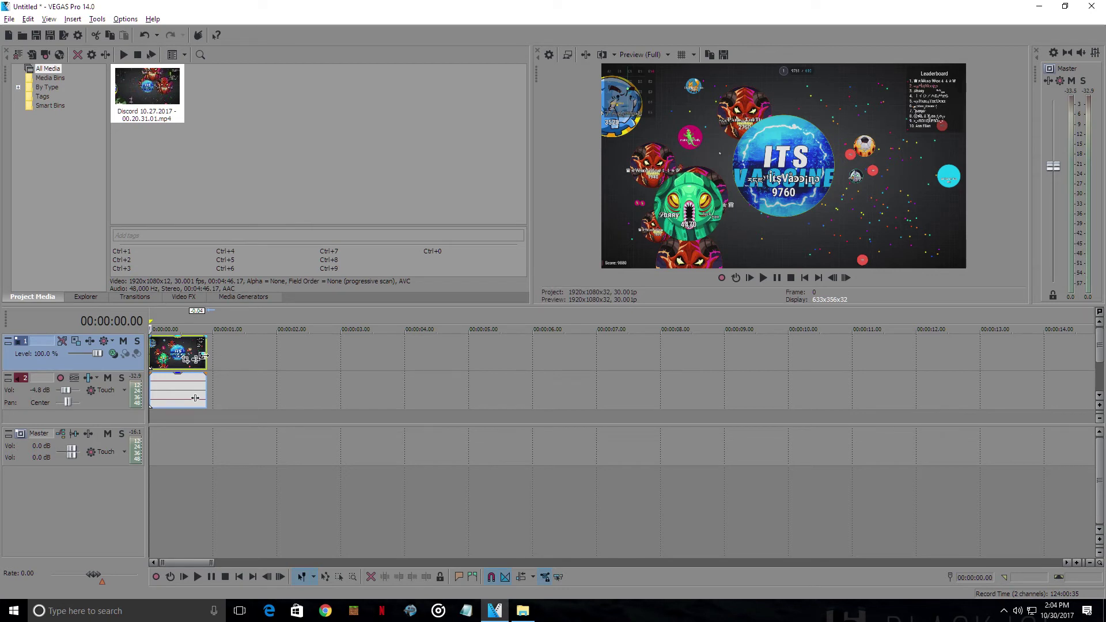
left_click_drag(203, 356, 152, 361)
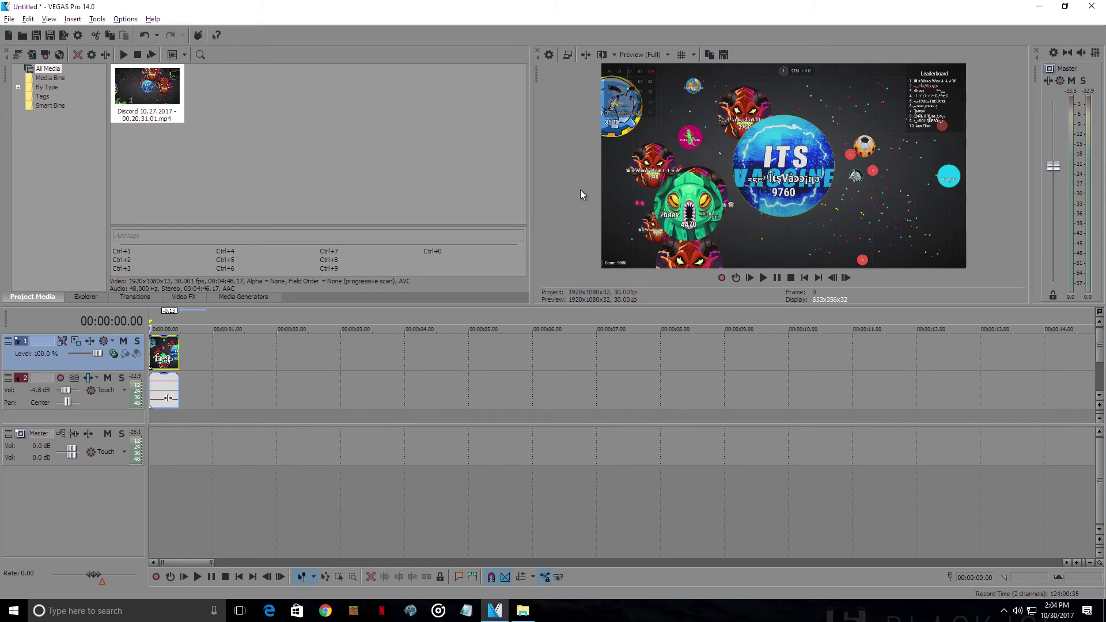
- Play the half-second clip from the start several times to check its sped-up motion
key("space")
key("space")
key("space")
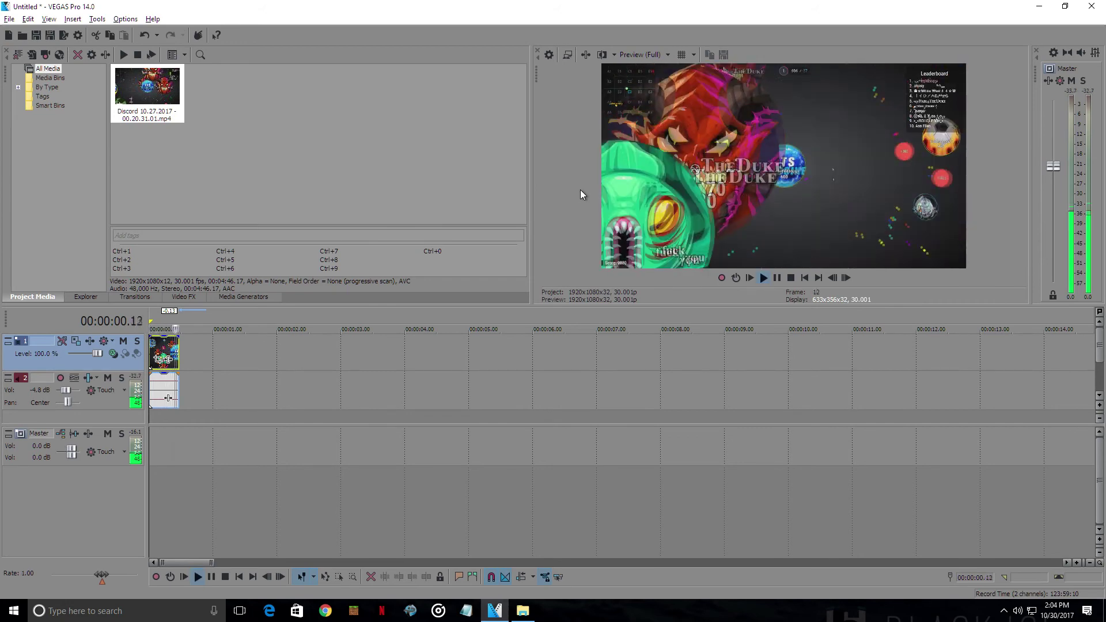
key("space")
key("space")
key("space")
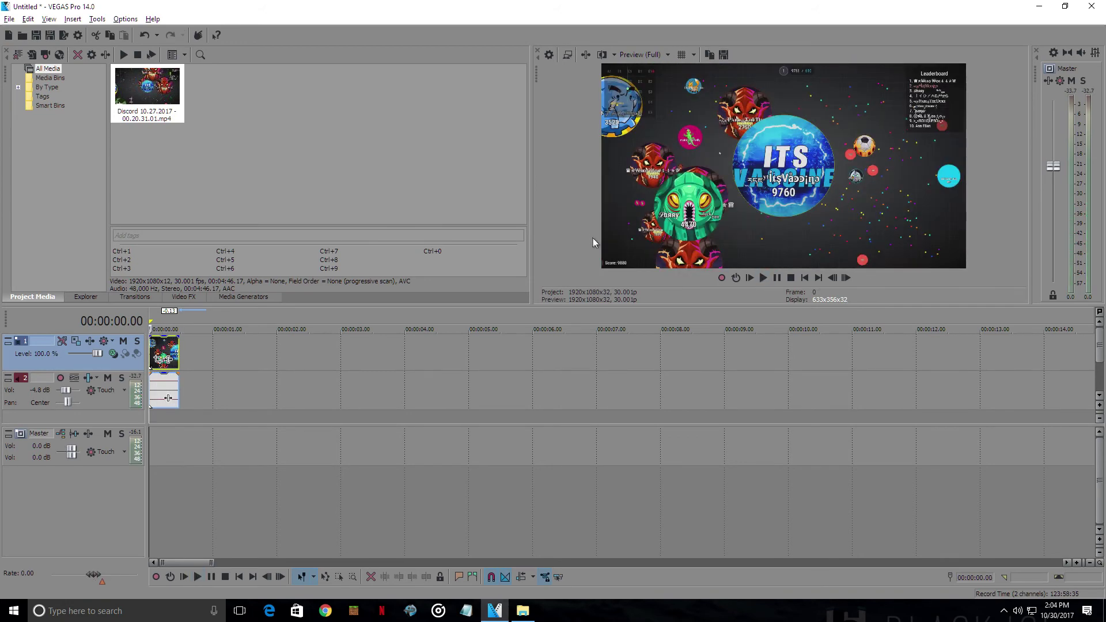
key("space")
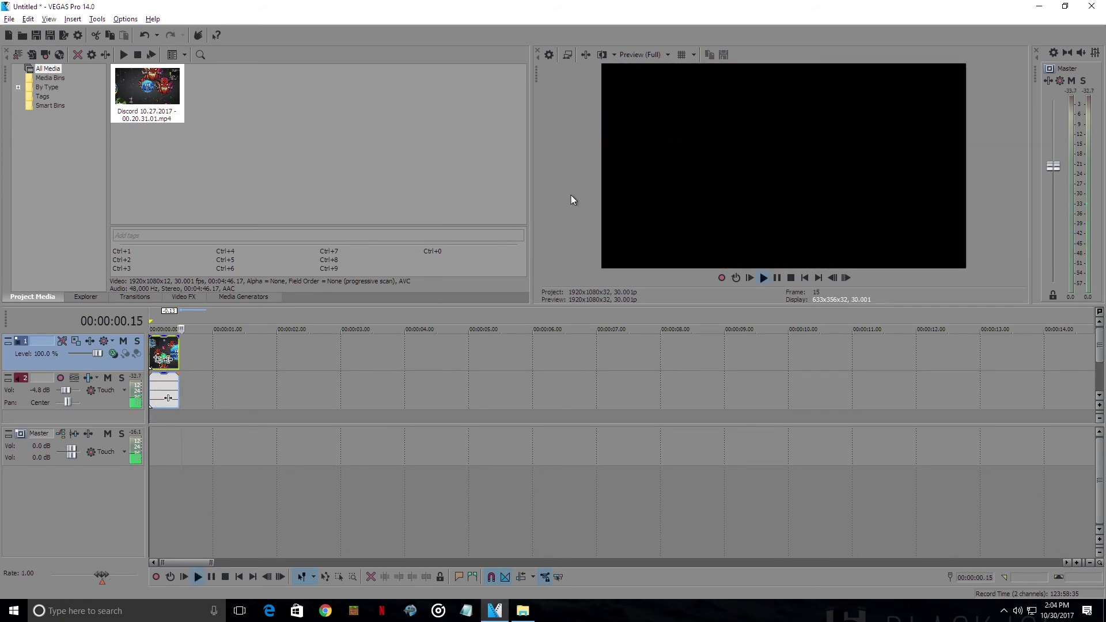
key("space")
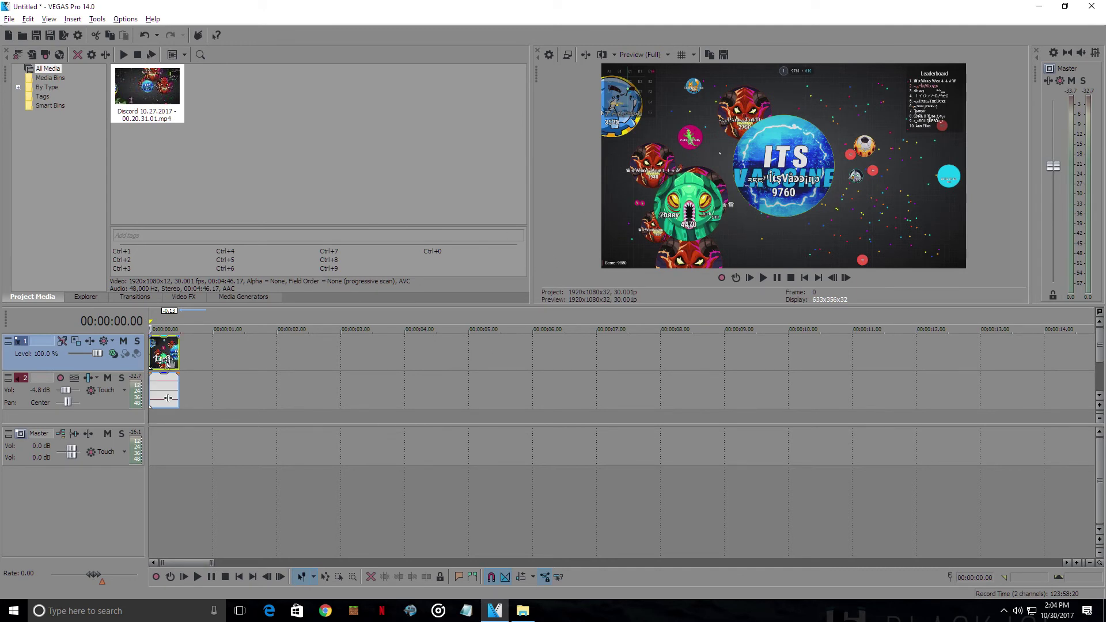
- Time-stretch the clip to about 1.2 seconds and play it back to check the speed
left_click_drag(165, 360, 224, 352)
key("space")
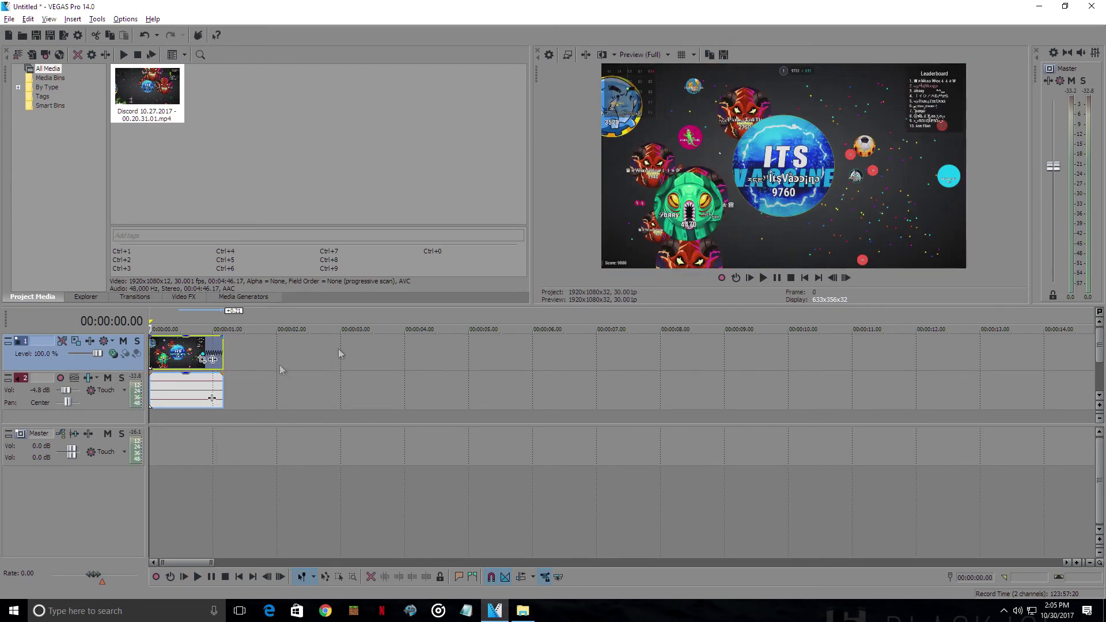
left_click(200, 352)
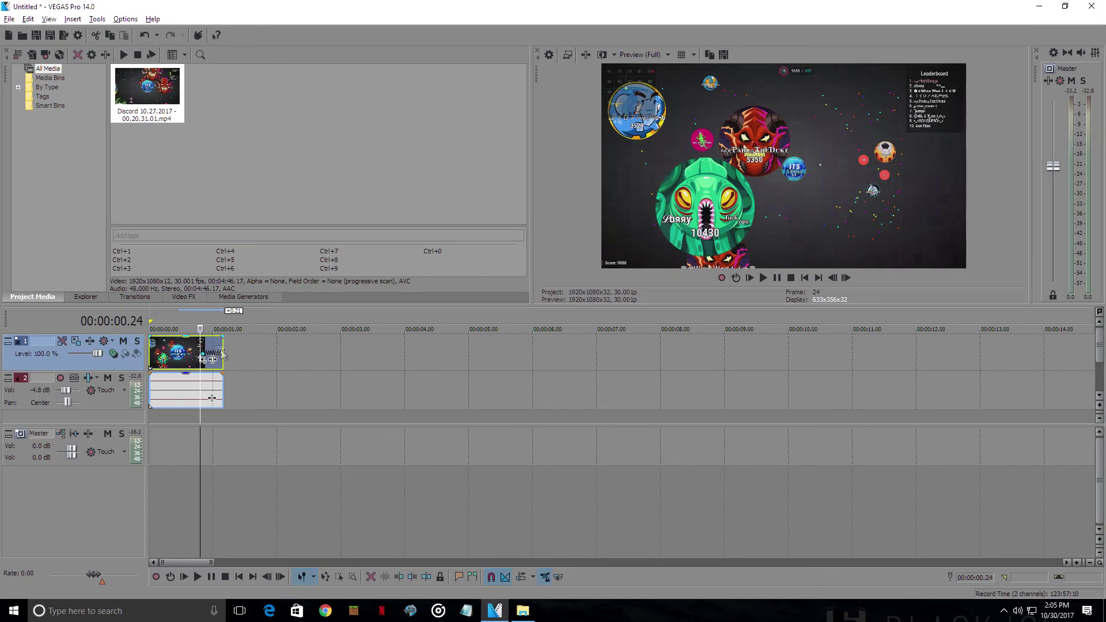
- Extend the clip's end to about 1.2 seconds and play it from the start to check its speed
mouse_move(222, 350)
left_mouse_down()
mouse_move(264, 352)
mouse_move(213, 353)
mouse_move(225, 349)
left_mouse_up()
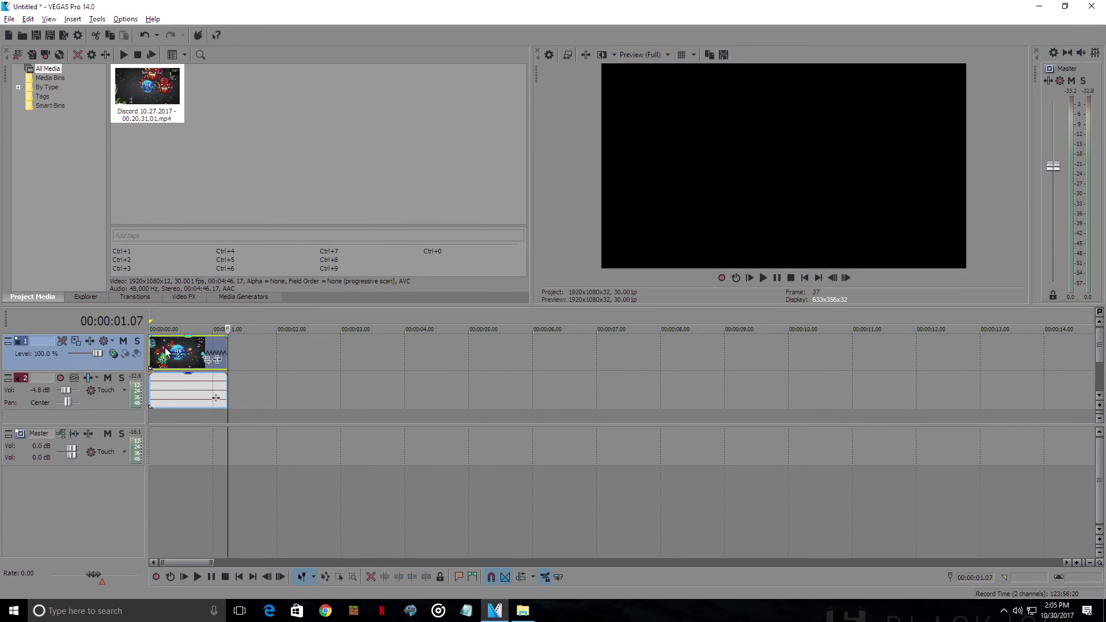
left_click(155, 352)
key("space")
key("space")
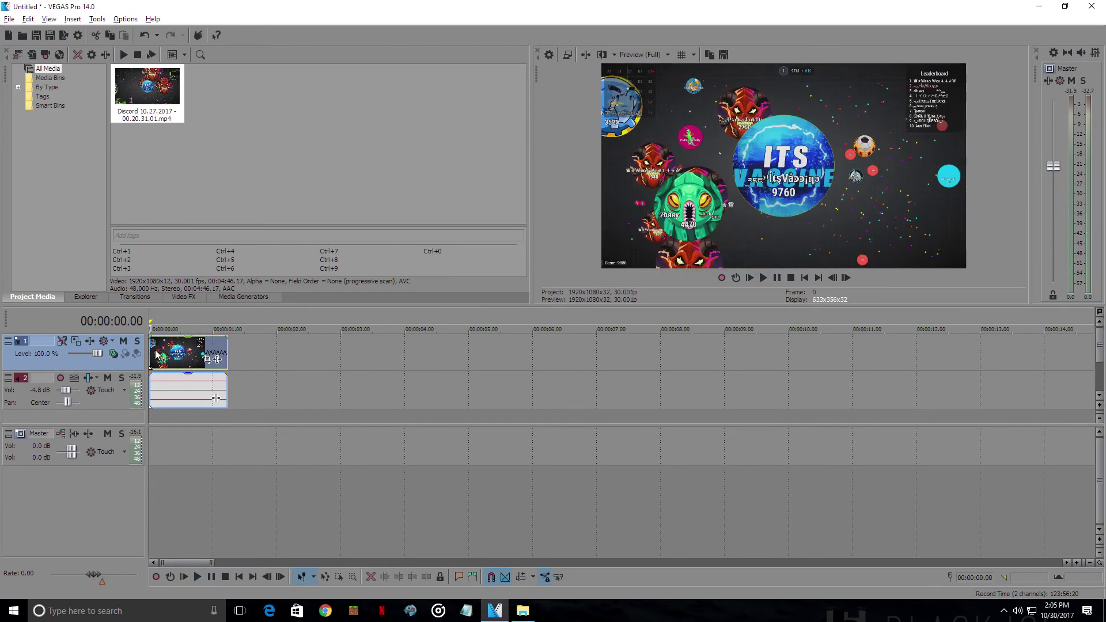
key("space")
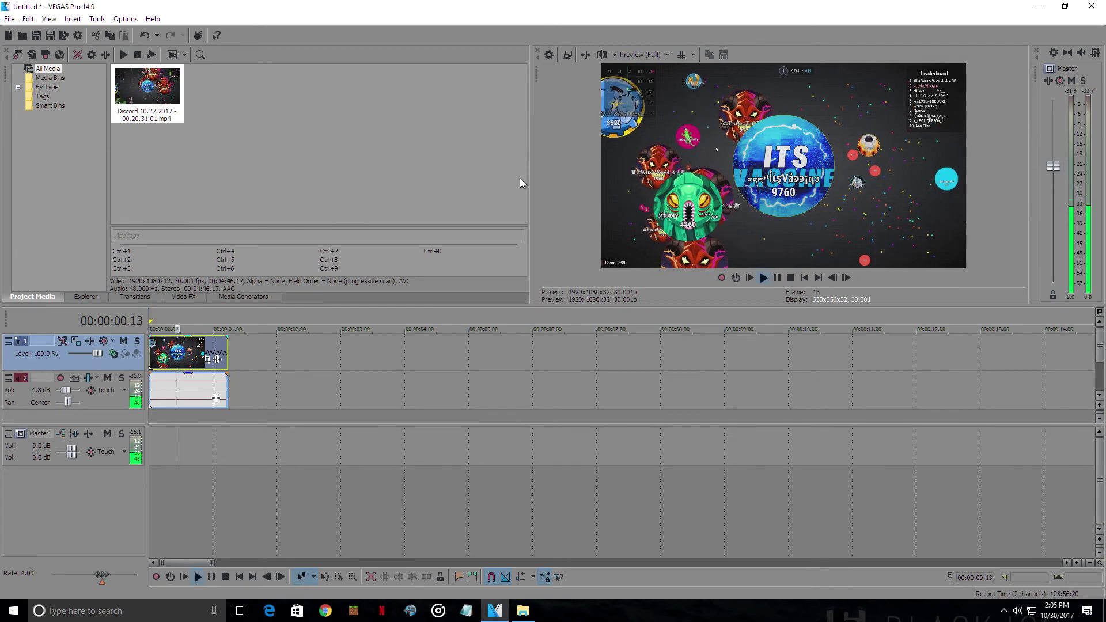
key("space")
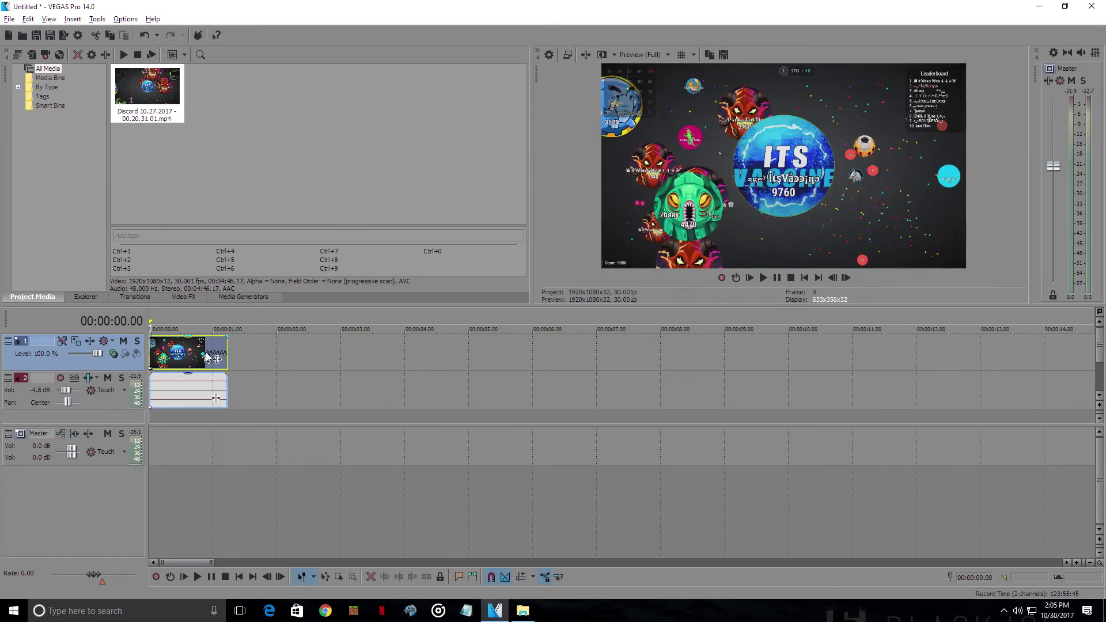
- Shorten the clip from its end in two passes to about half a second, playing it from the start after each pass
left_click_drag(228, 353, 205, 353)
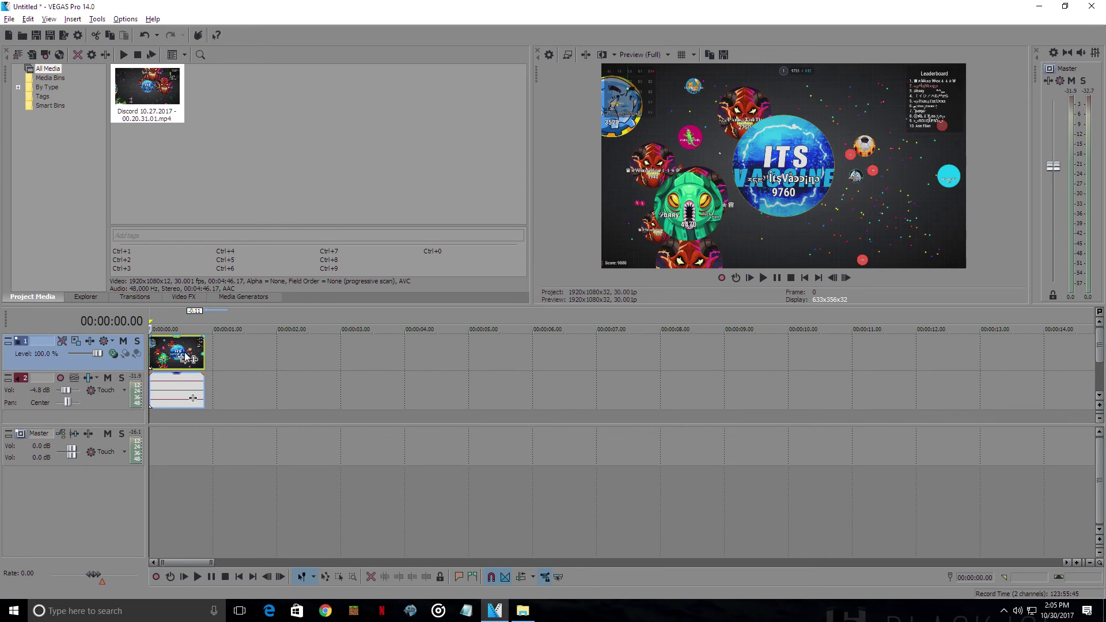
key("space")
key("space")
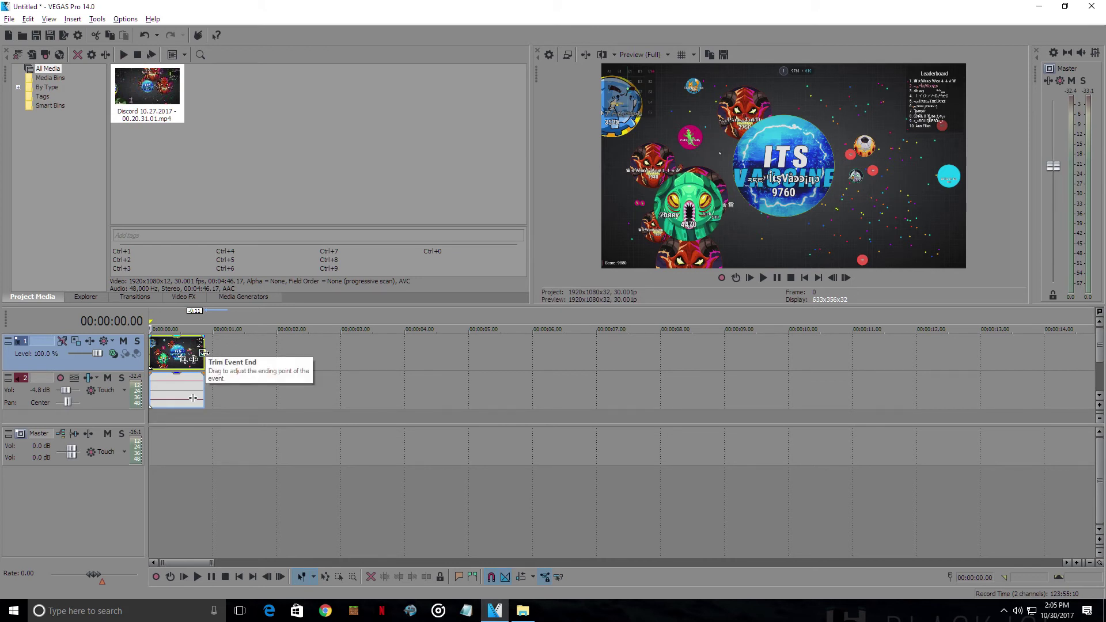
left_click_drag(204, 352, 178, 351)
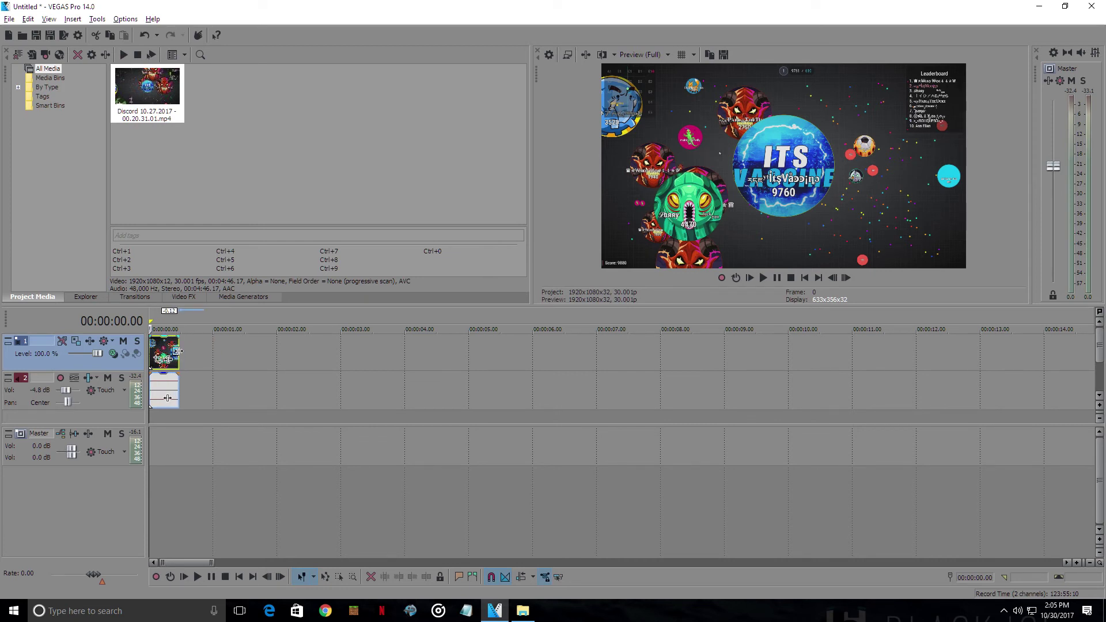
key("space")
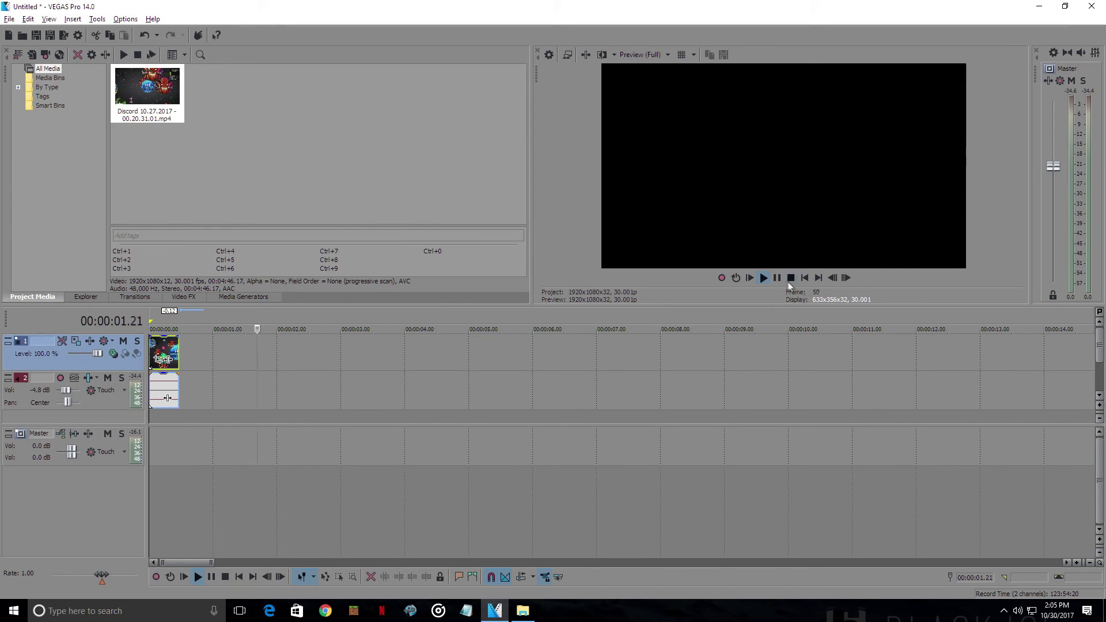
left_click(778, 279)
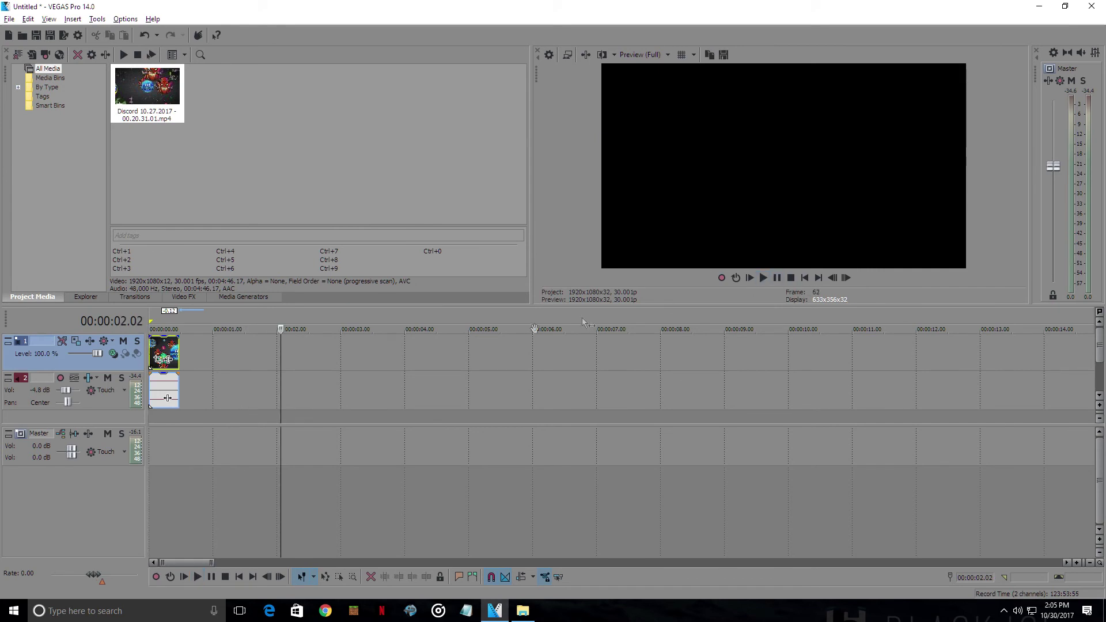
left_click(153, 351)
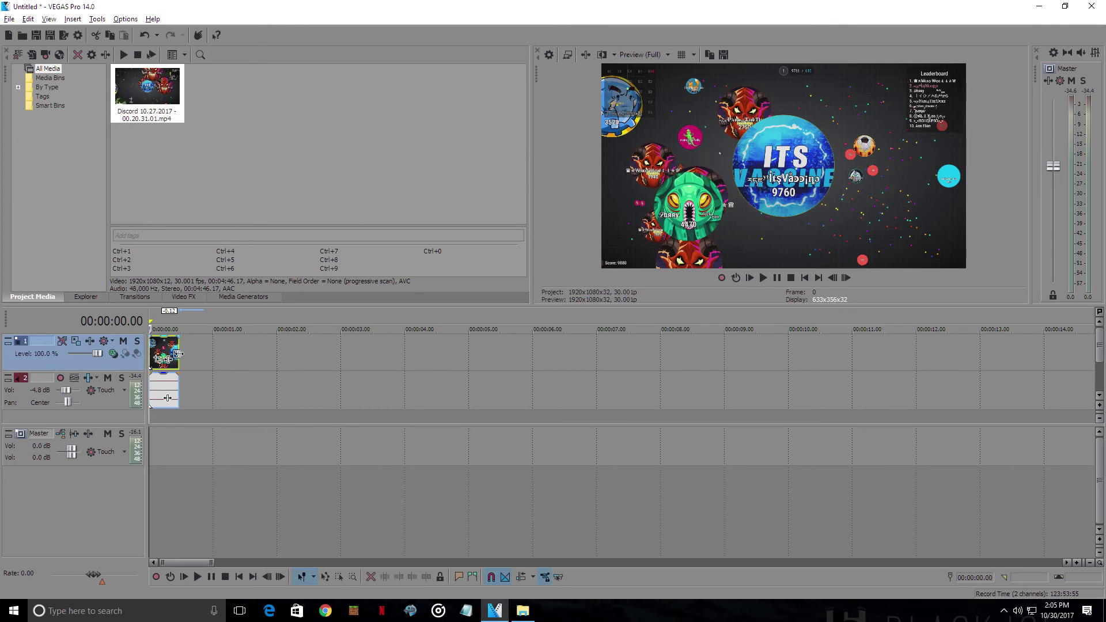
left_click(522, 610)
left_click(607, 373)
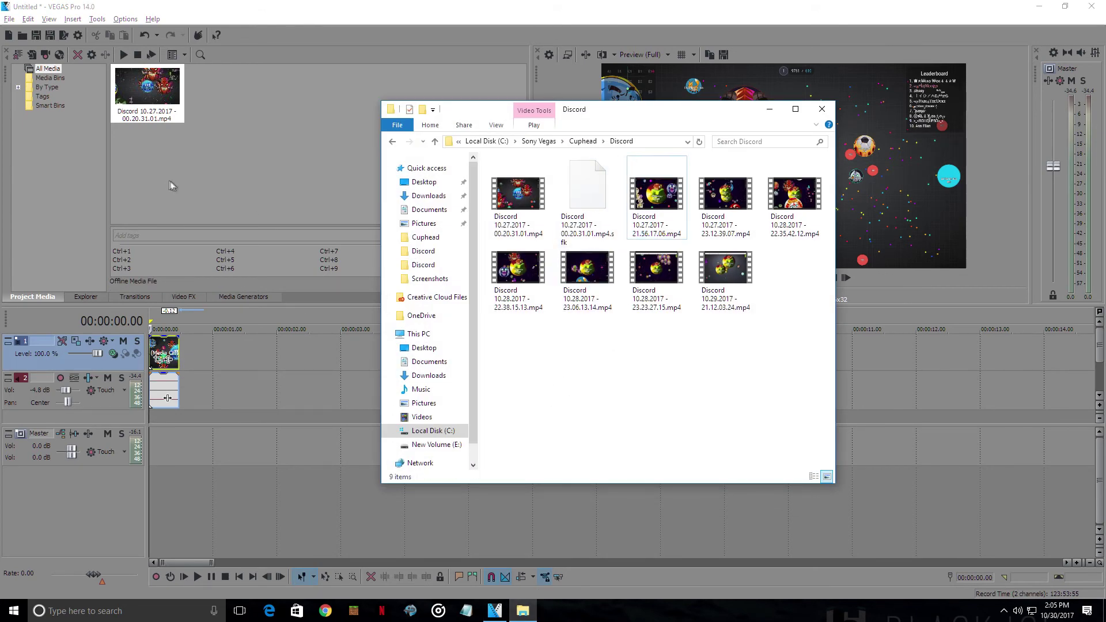
left_click(243, 117)
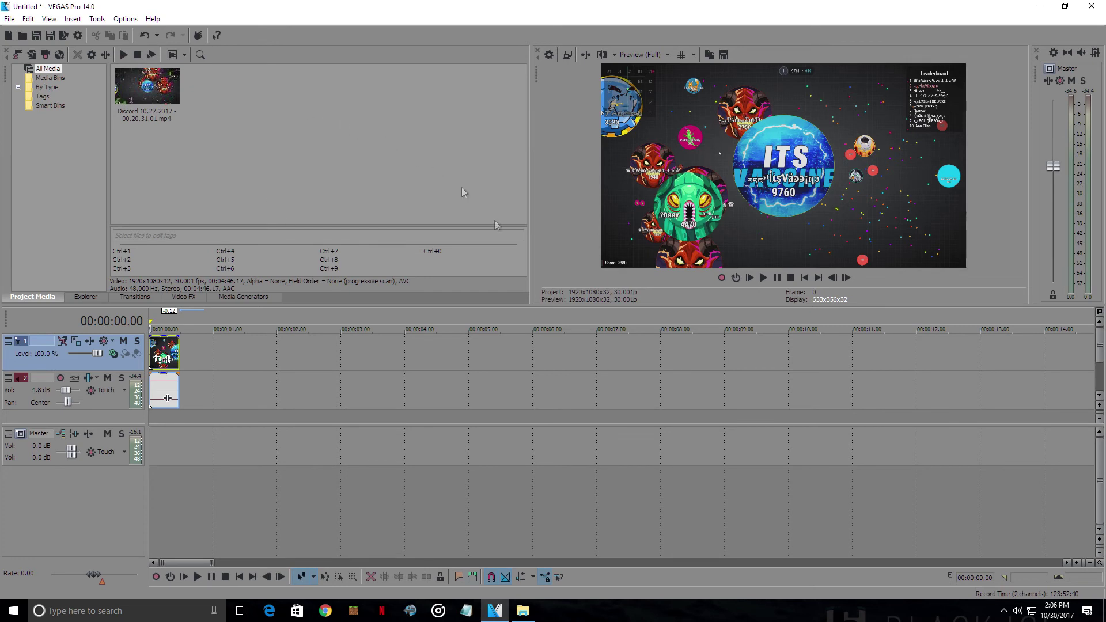
left_click(523, 611)
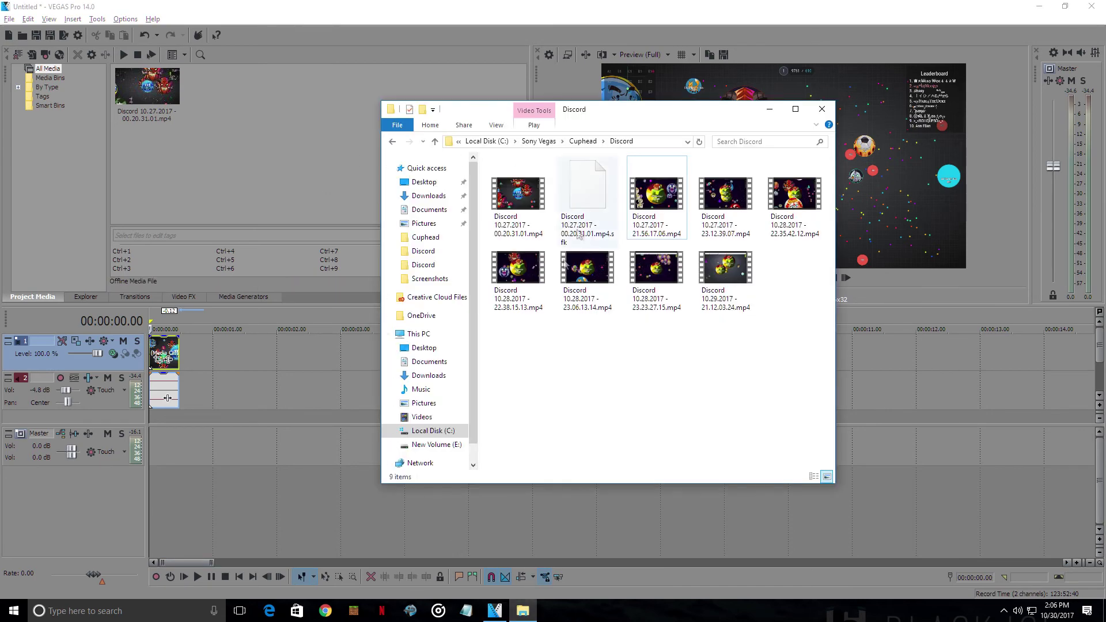
left_click(769, 110)
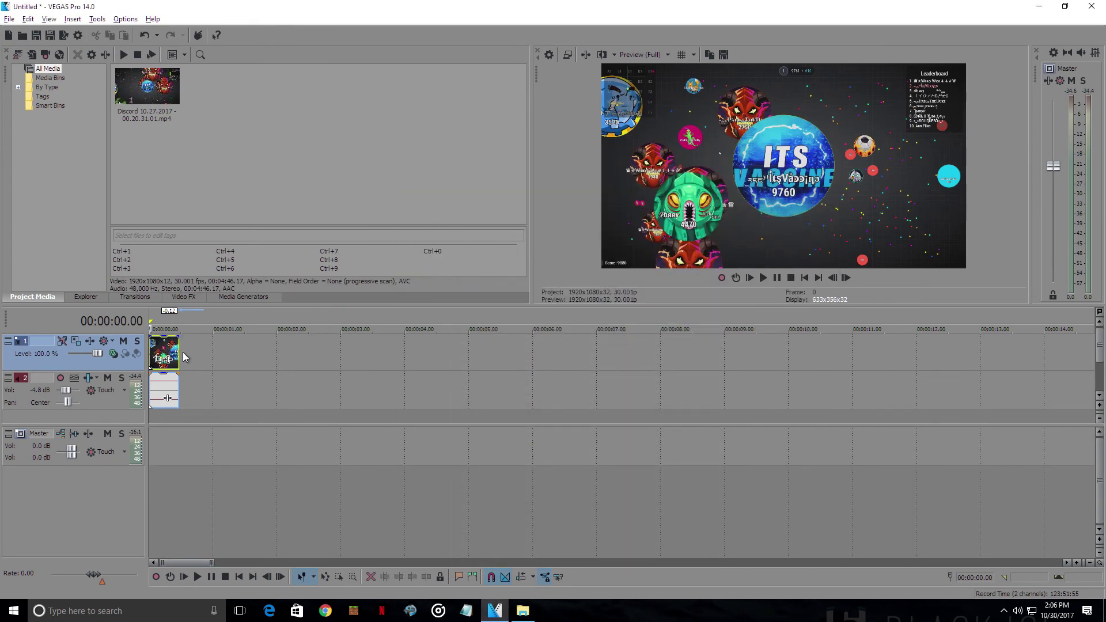
- Shorten the first clip to a sliver and add the Discord recording from the project media to the timeline at about 1 second
left_click_drag(180, 352, 153, 352)
left_click_drag(140, 109, 220, 365)
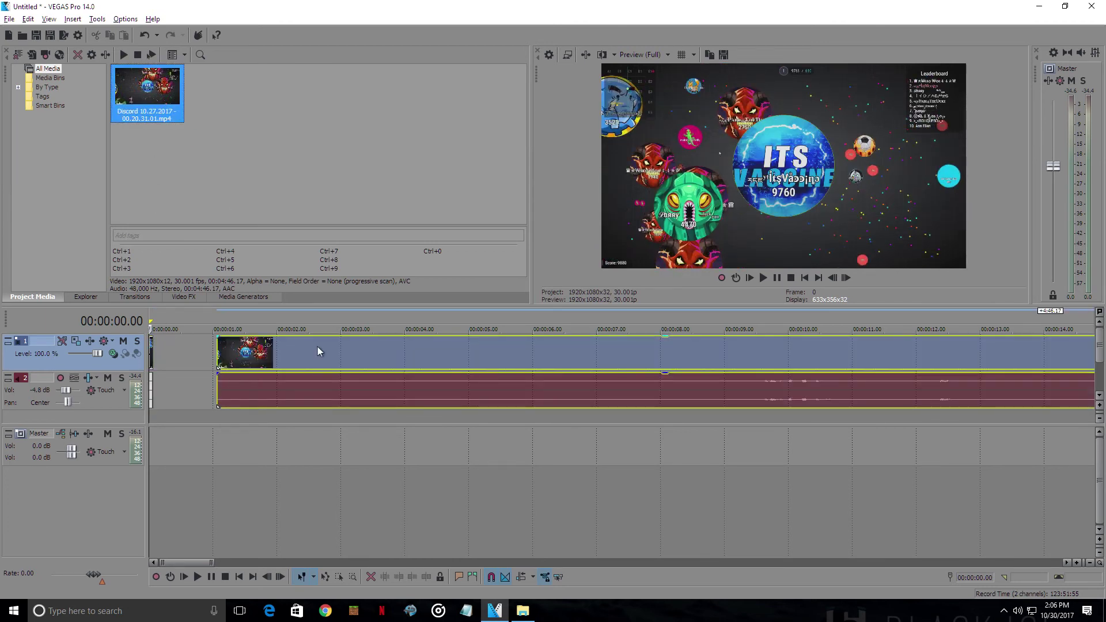
- Split the newly added recording at 00:00:02.19 and again at 00:00:05.00
left_click(318, 348)
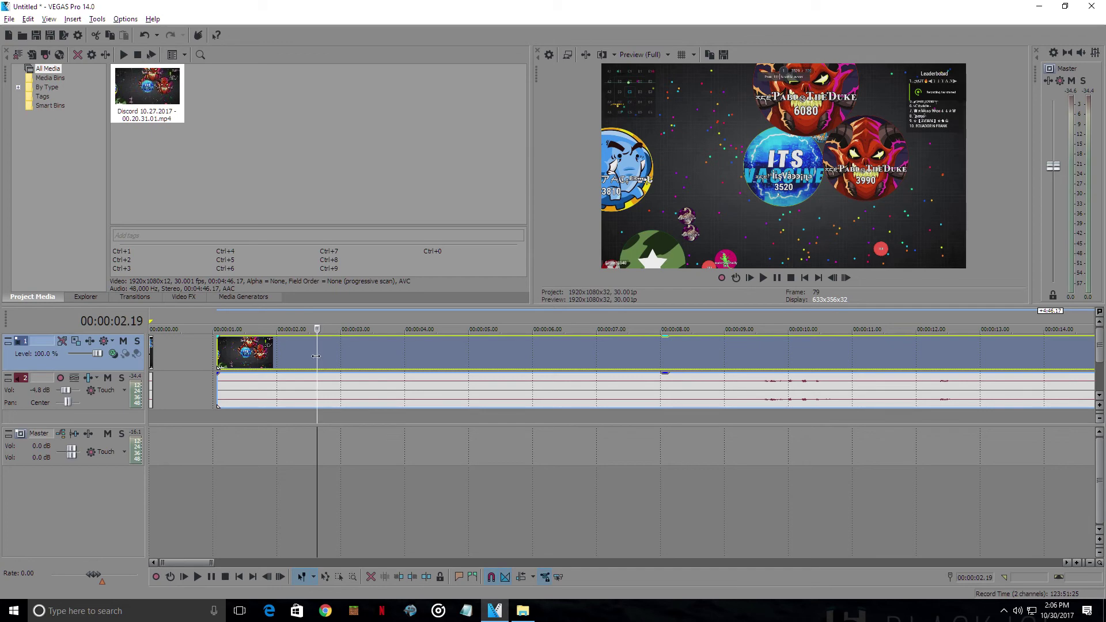
key("s")
left_click(344, 355)
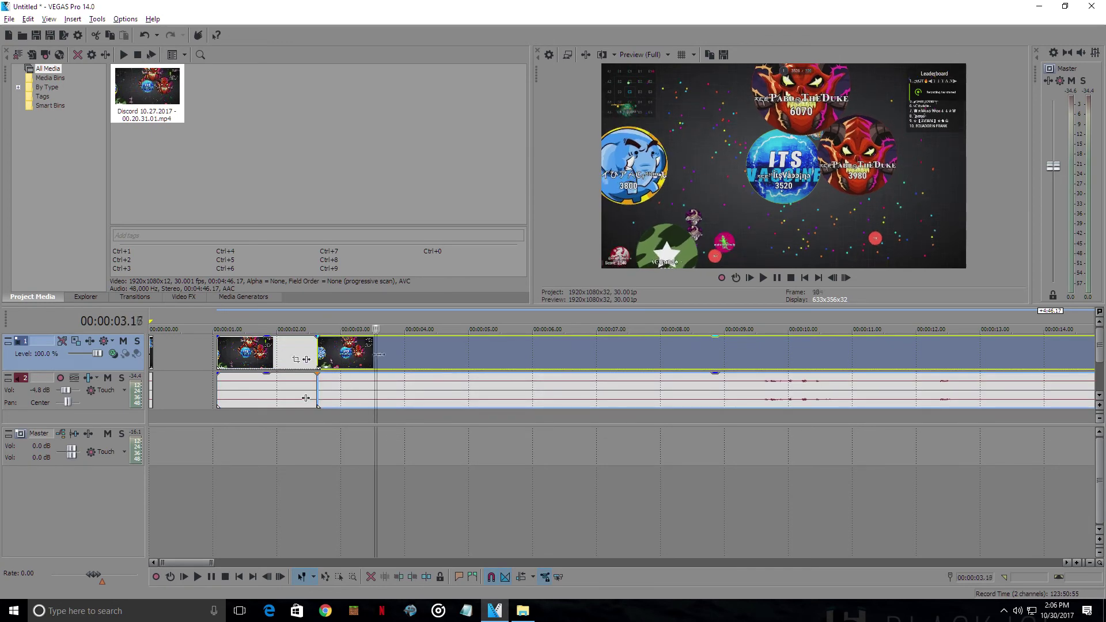
left_click(468, 352)
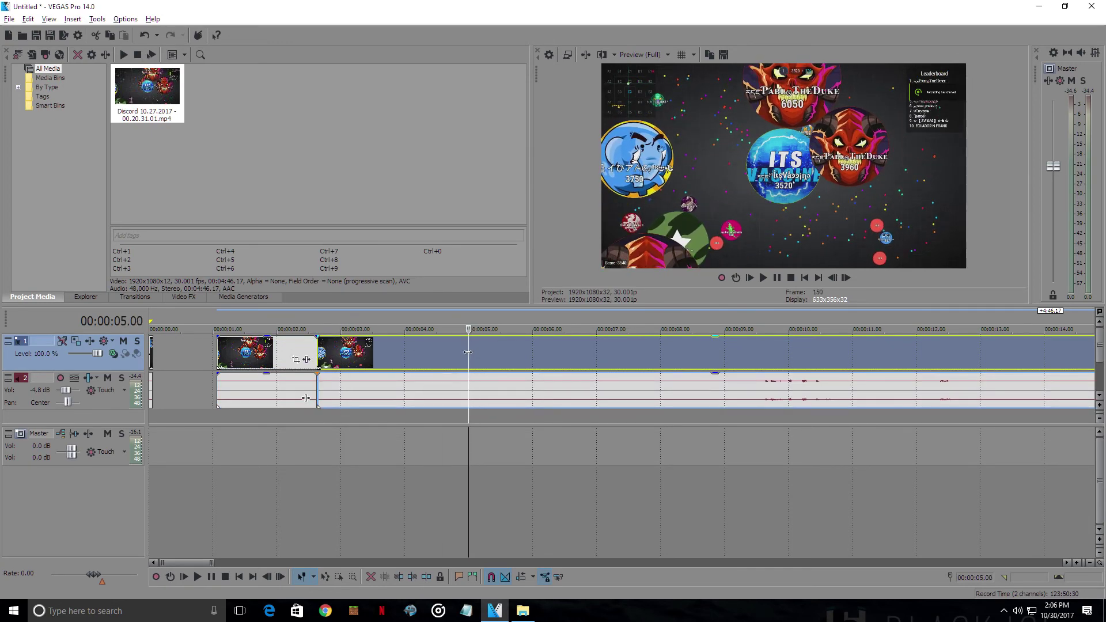
key("s")
- Delete the middle section between the two splits and move the remaining footage back against the first section
left_click(427, 350)
key("Delete")
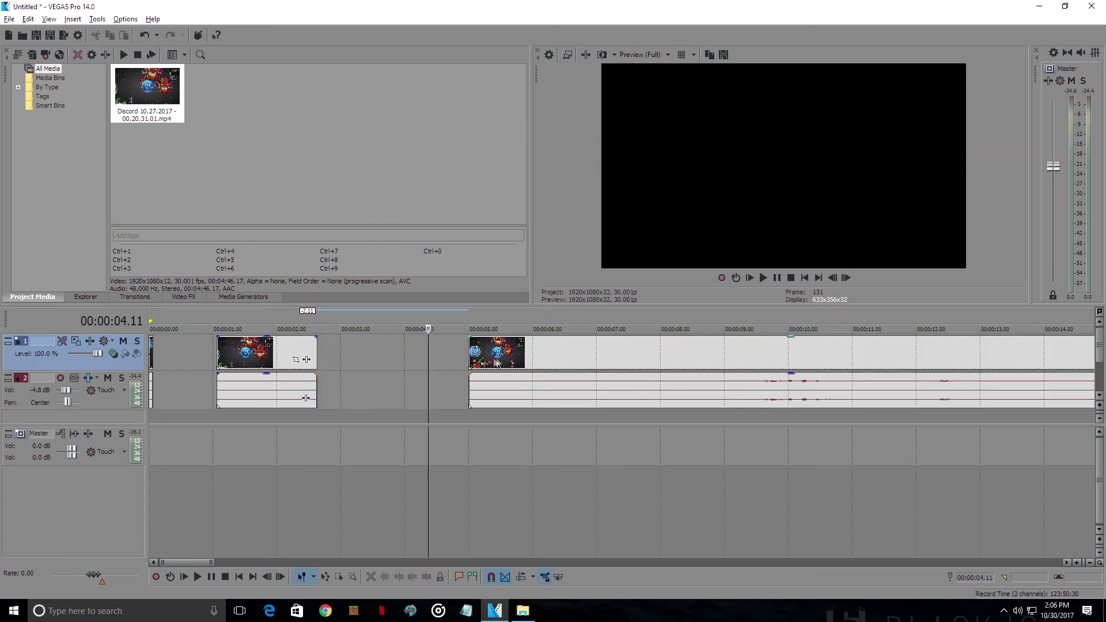
left_click_drag(582, 354, 423, 350)
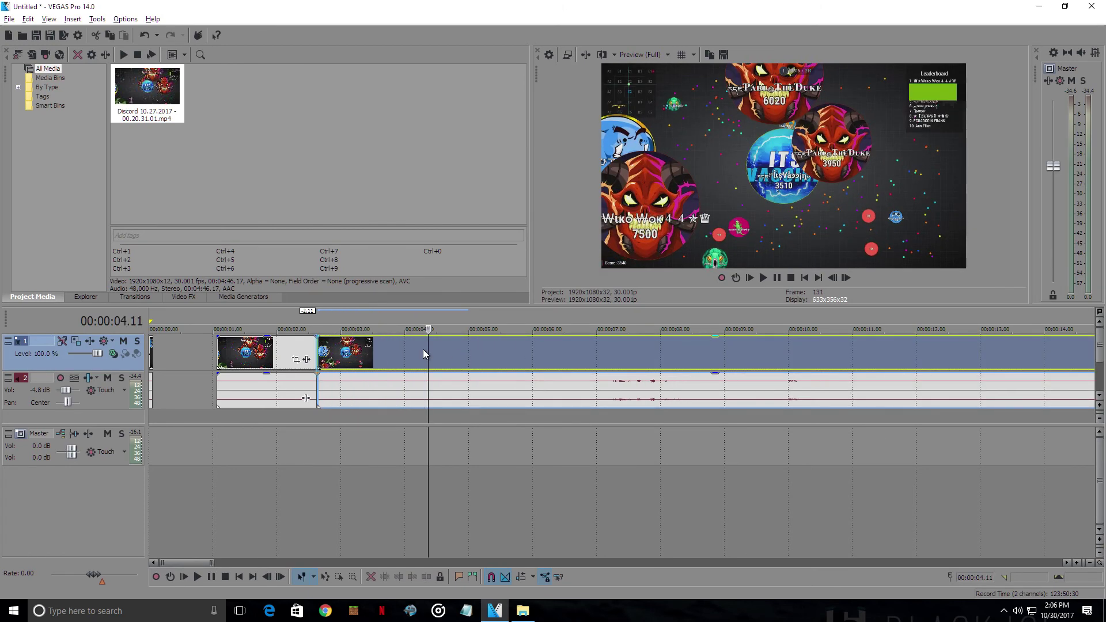
- Play the timeline from just before the cut to check the jump between the two joined sections
left_click(303, 354)
key("space")
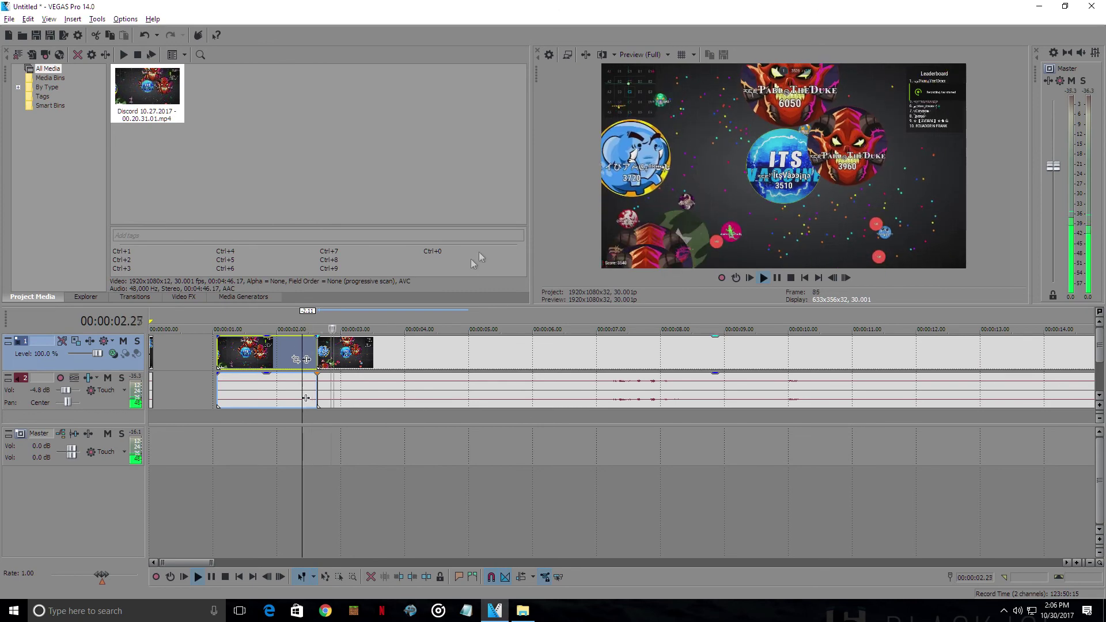
left_click(758, 279)
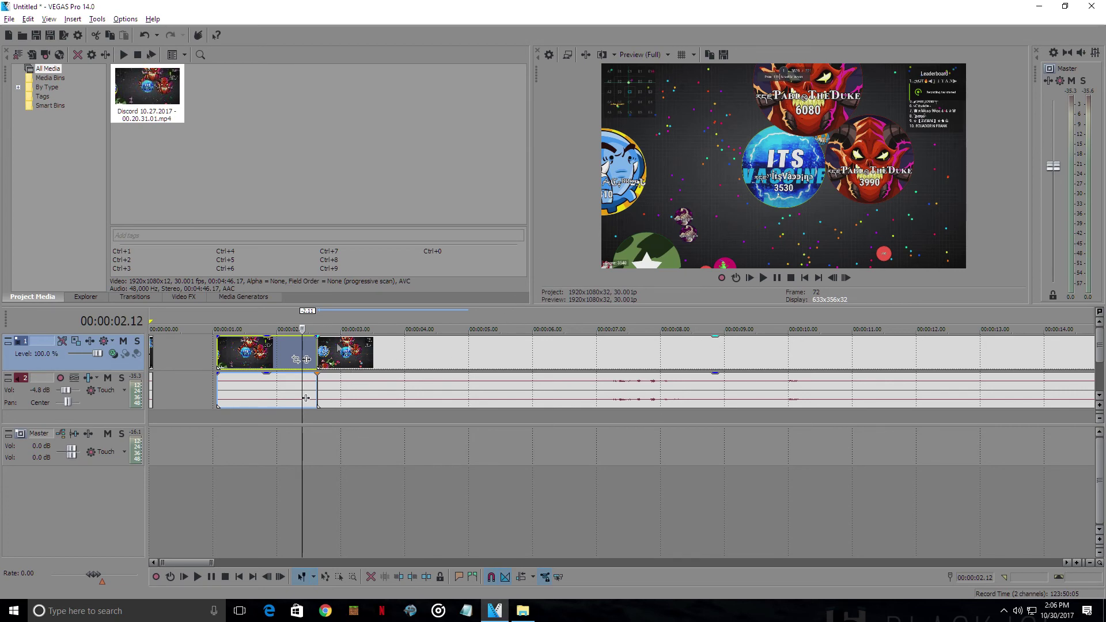
- Delete the long section after the cut and check the remaining clip's start and end with the playhead
left_click(371, 348)
key("Delete")
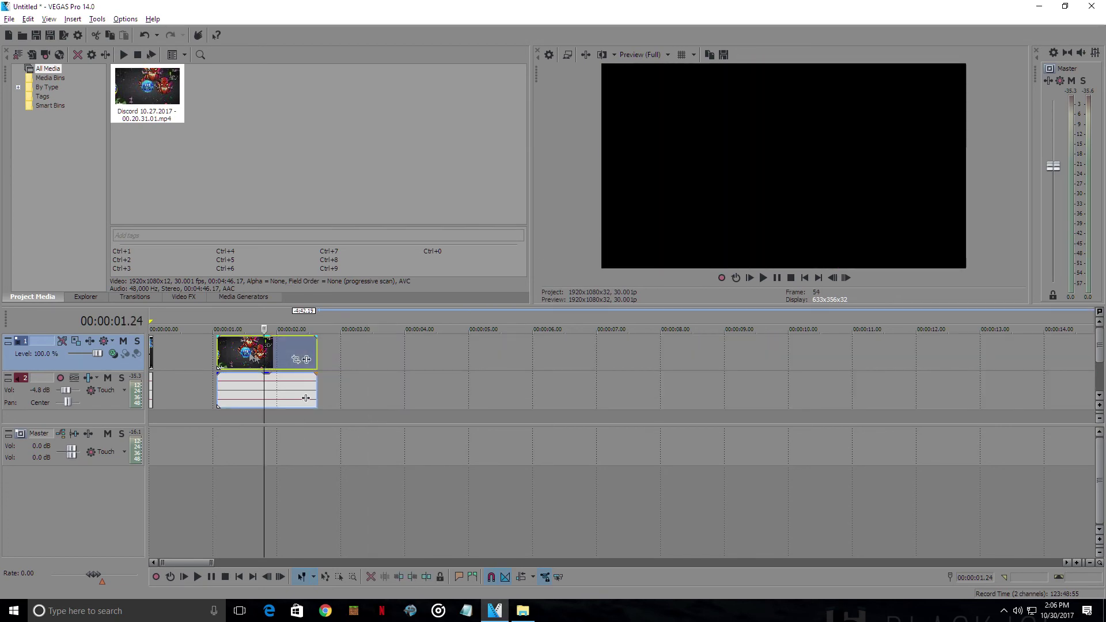
left_click(264, 352)
left_click(218, 345)
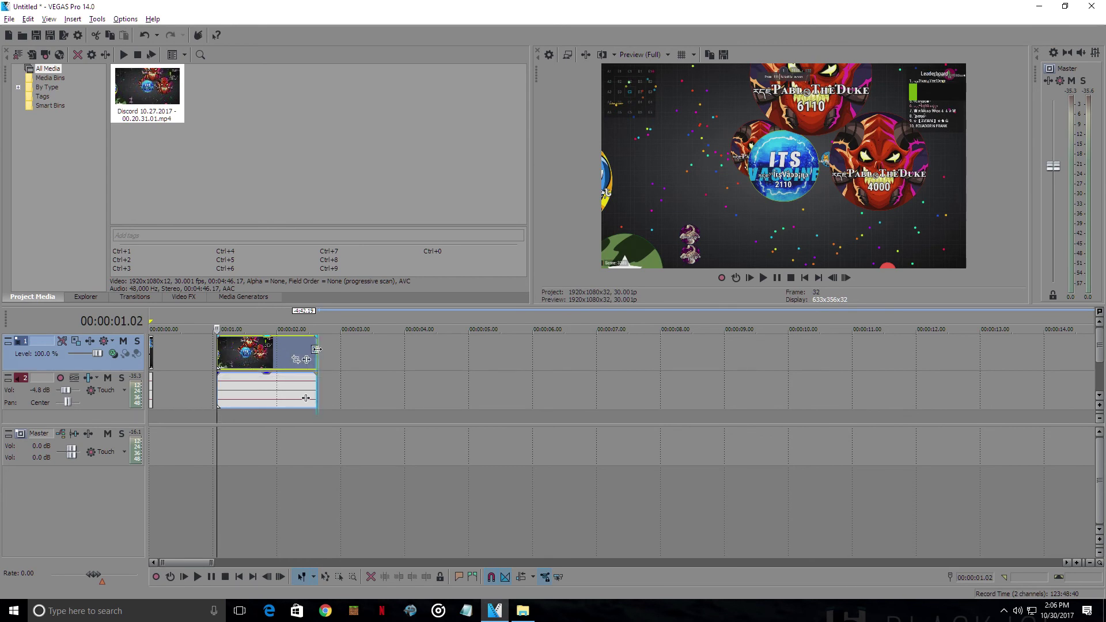
left_click(316, 349)
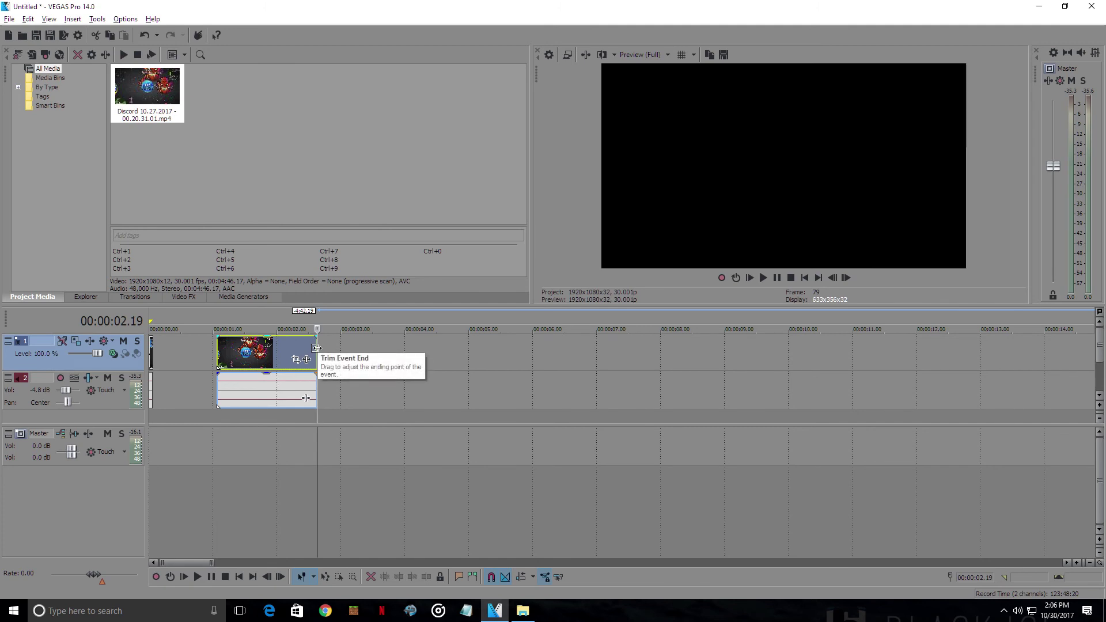
left_click(351, 348)
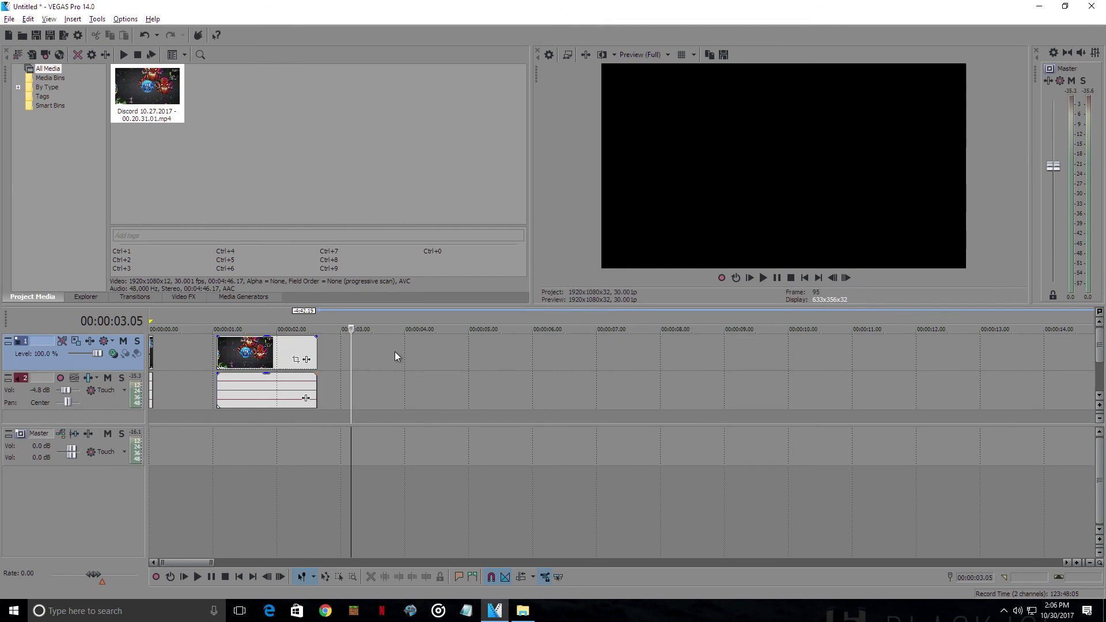
- Move the remaining clip to start at about 4 seconds and shorten it from its end to about 0.4 seconds
left_click_drag(253, 351, 447, 344)
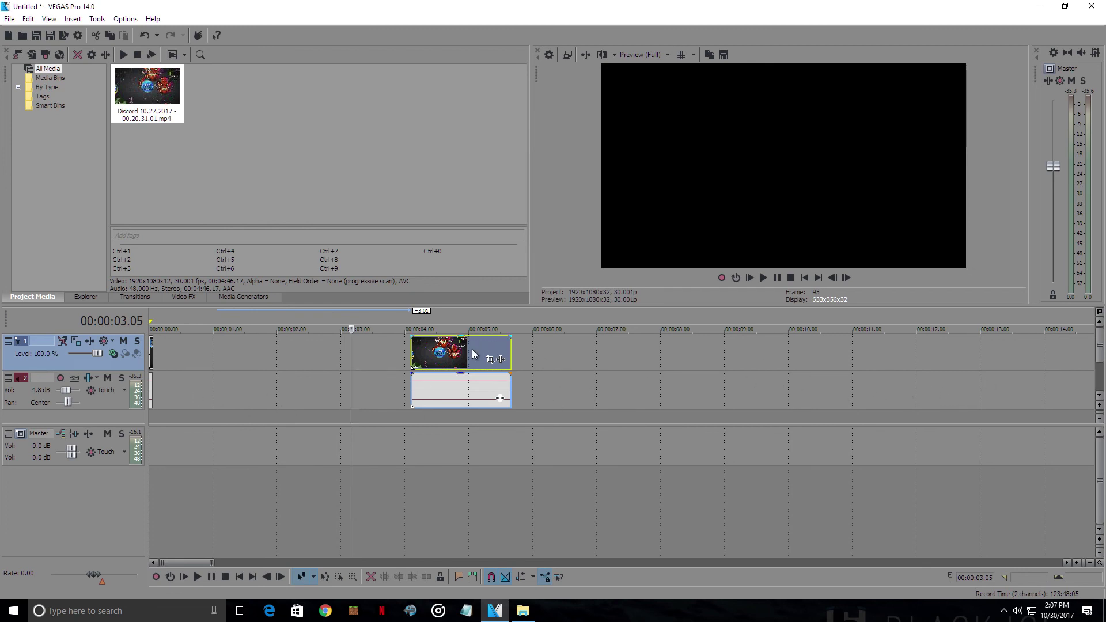
left_click(471, 349)
left_click(444, 352)
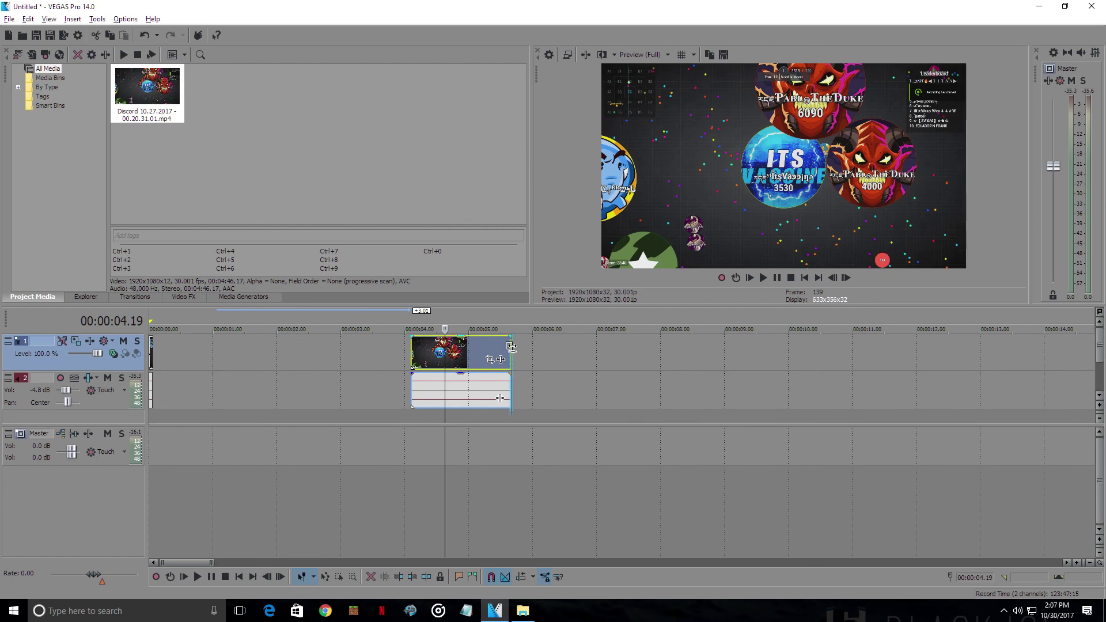
left_click_drag(511, 346, 439, 369)
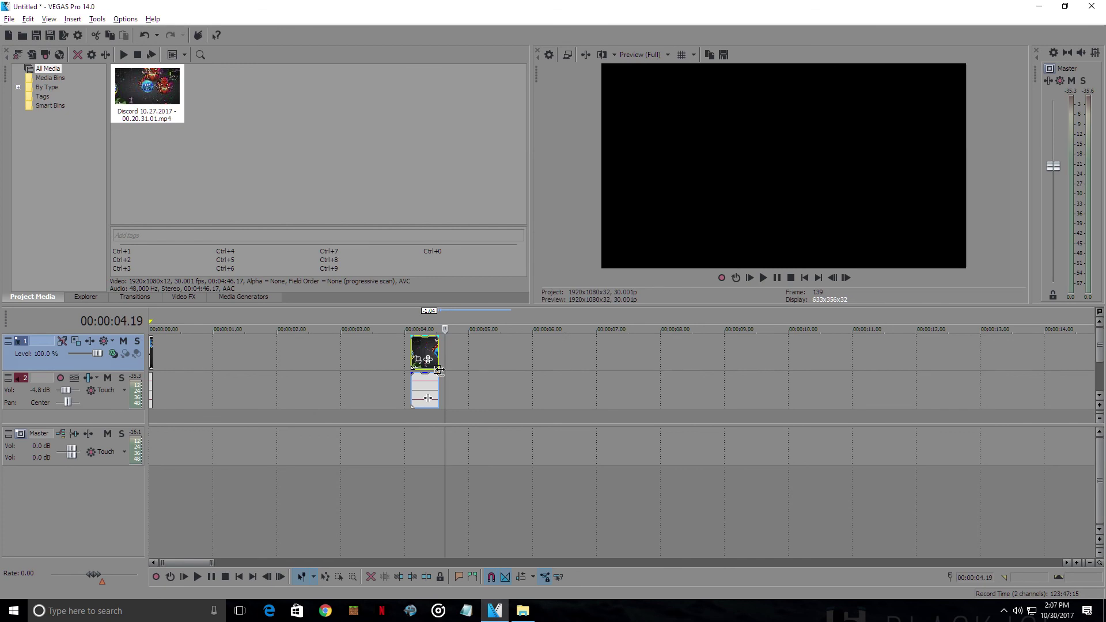